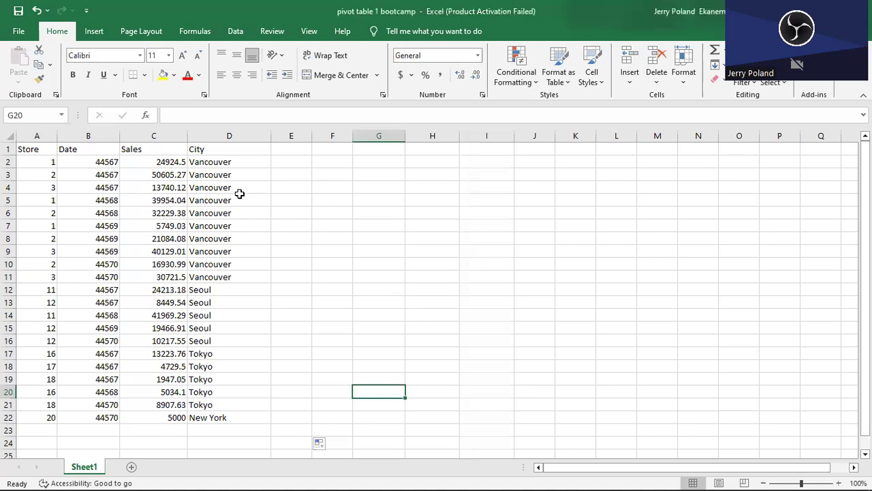
Convert the store sales data in A1:D22 into a table with headers.
{"action": "left_click", "coordinate": [139, 203]}
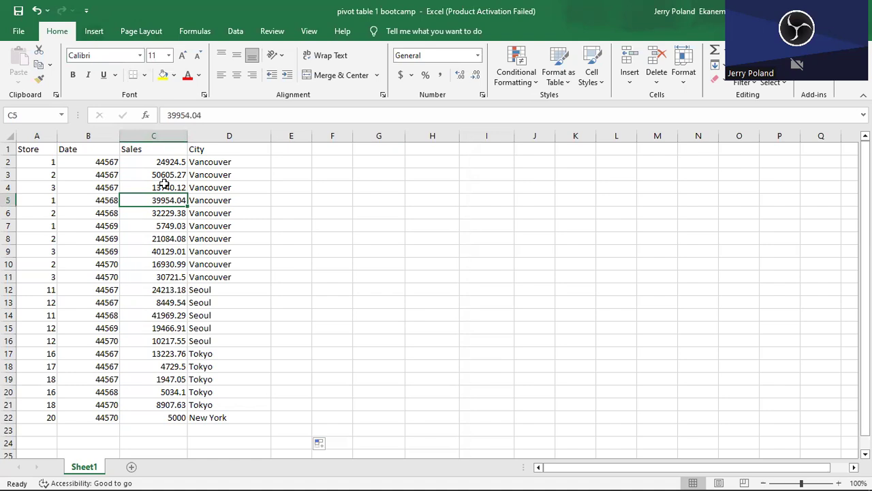
{"action": "key", "text": "ctrl+t"}
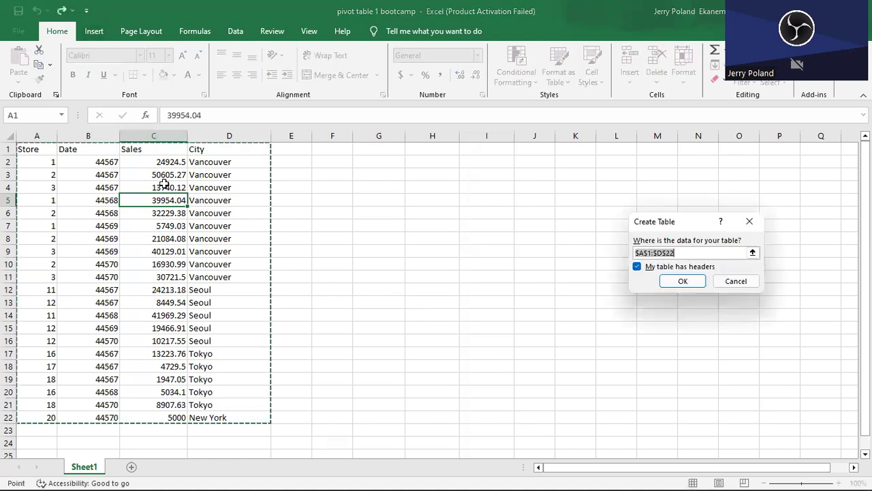
{"action": "left_click", "coordinate": [705, 281]}
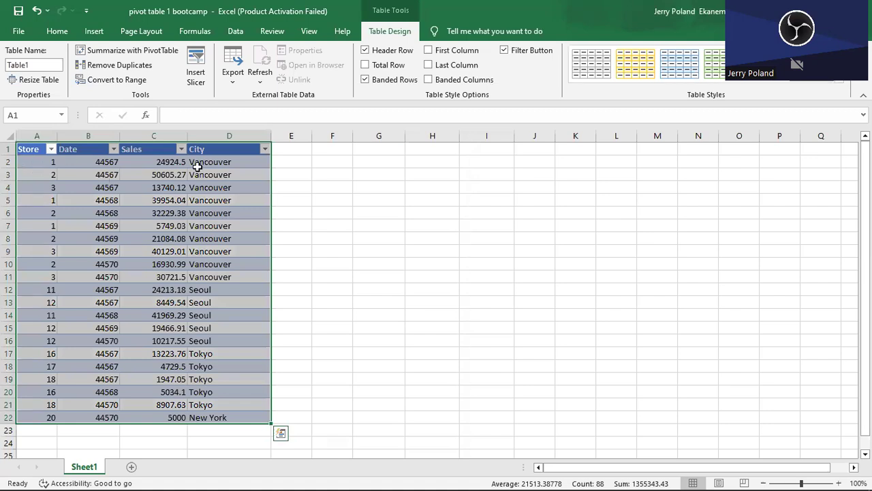
Create a PivotTable from Table1 on the existing worksheet at cell G2.
{"action": "left_click", "coordinate": [139, 51]}
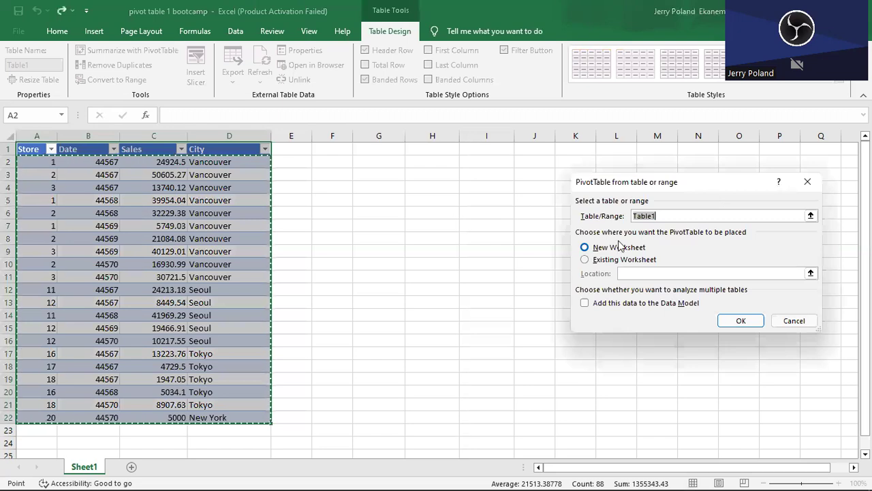
{"action": "left_click", "coordinate": [586, 259]}
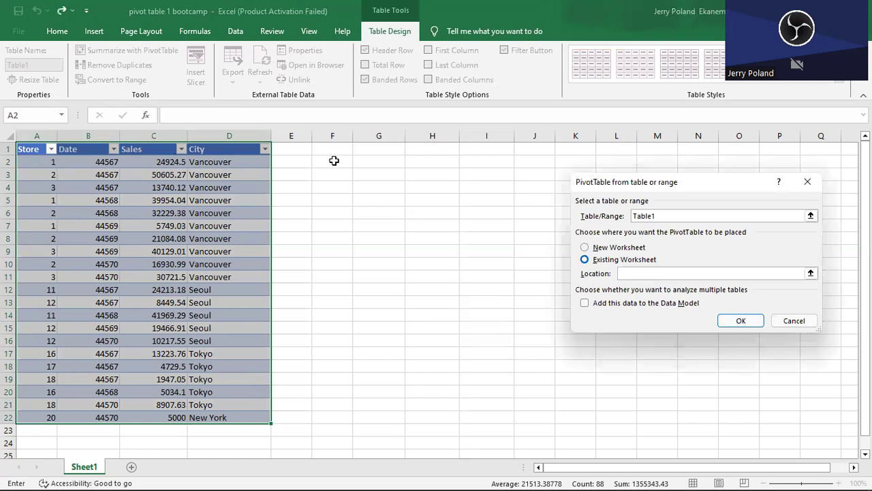
{"action": "left_click", "coordinate": [373, 158]}
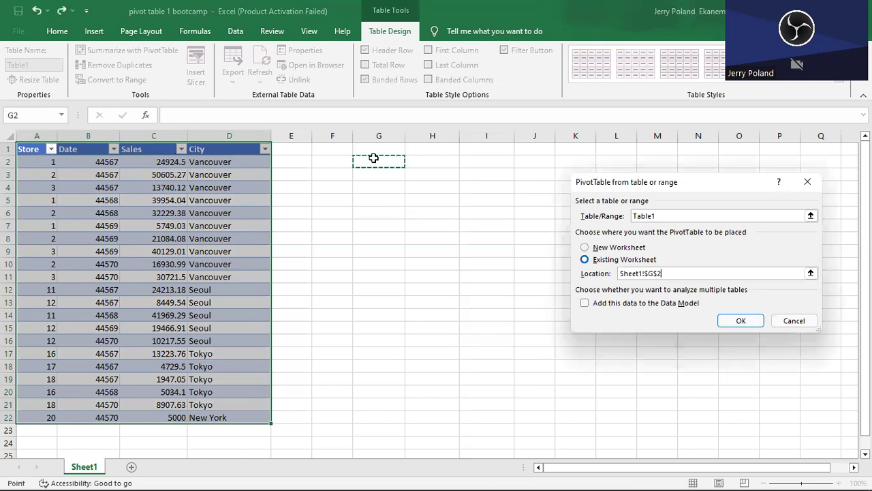
{"action": "left_click", "coordinate": [743, 321]}
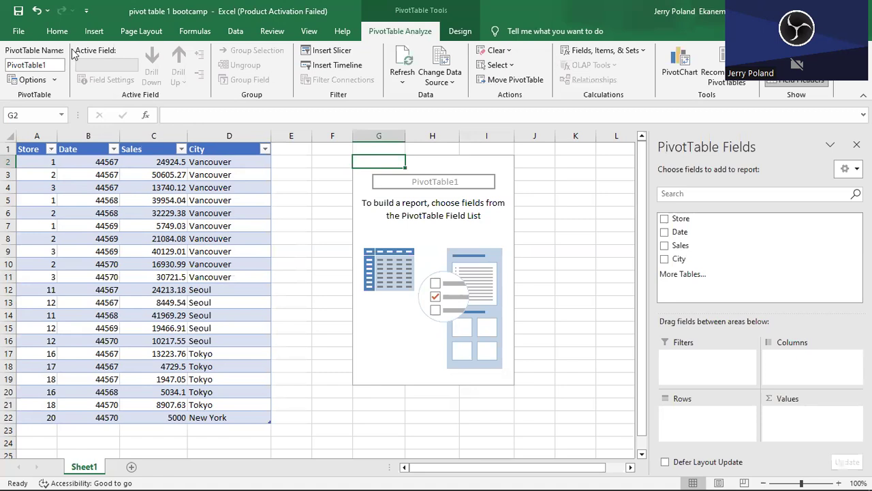
Format the first date in B2 as Long Date and fit the Date column's width to its contents.
{"action": "left_click", "coordinate": [57, 30]}
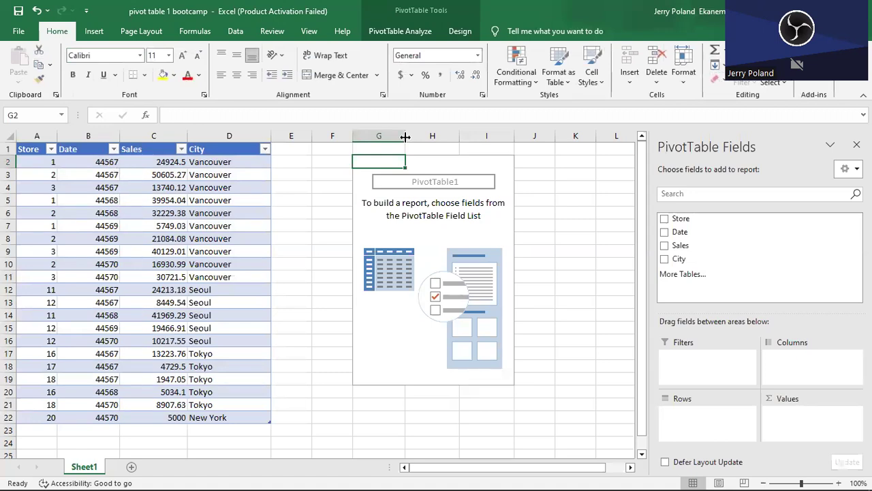
{"action": "left_click", "coordinate": [101, 162]}
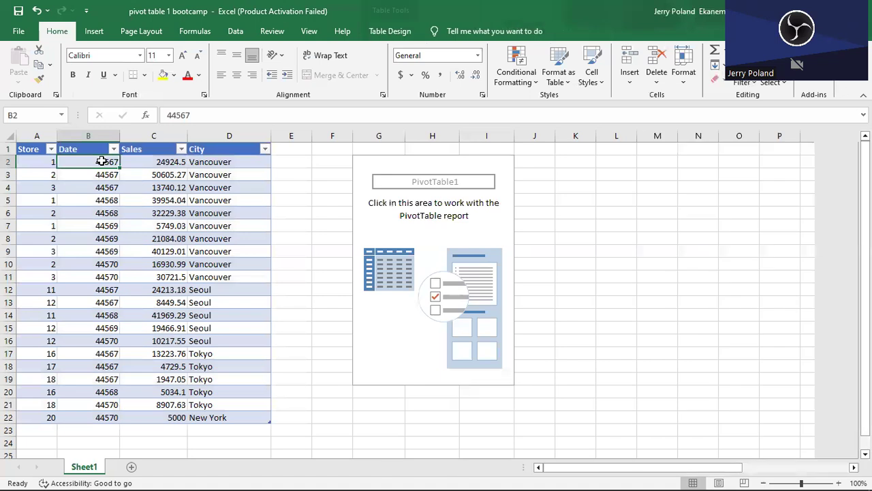
{"action": "left_click", "coordinate": [477, 56]}
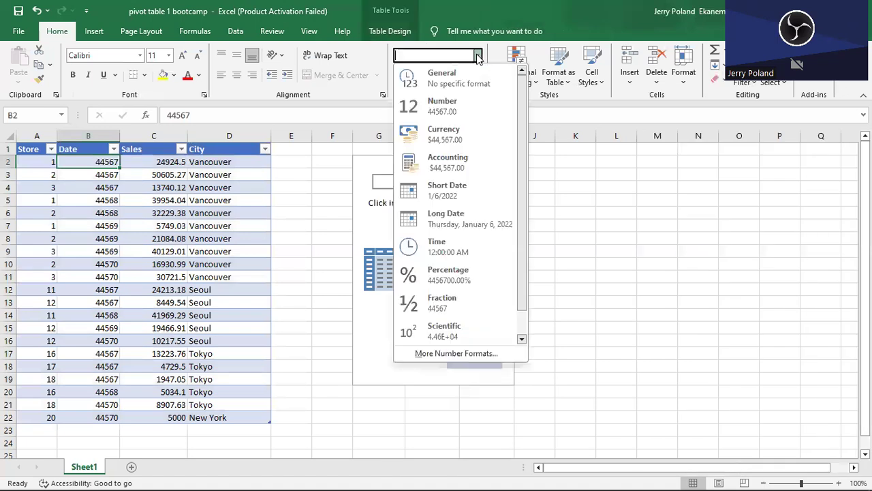
{"action": "left_click", "coordinate": [470, 218]}
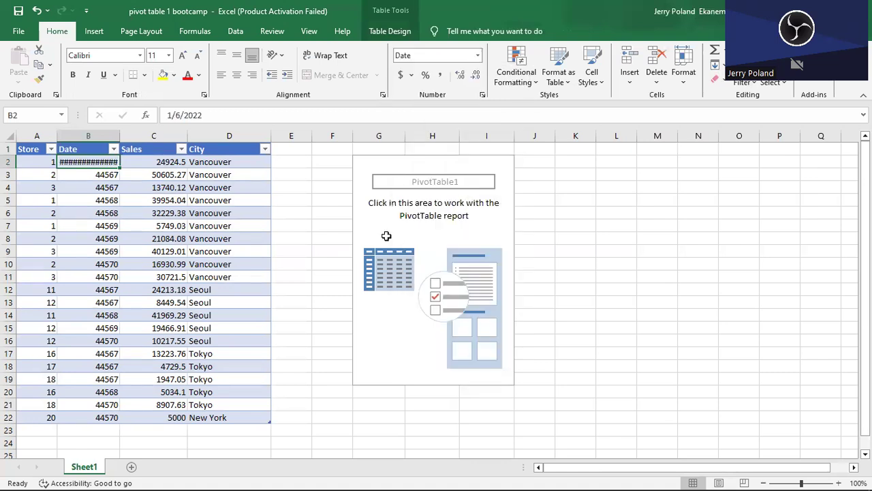
{"action": "key", "text": "Down"}
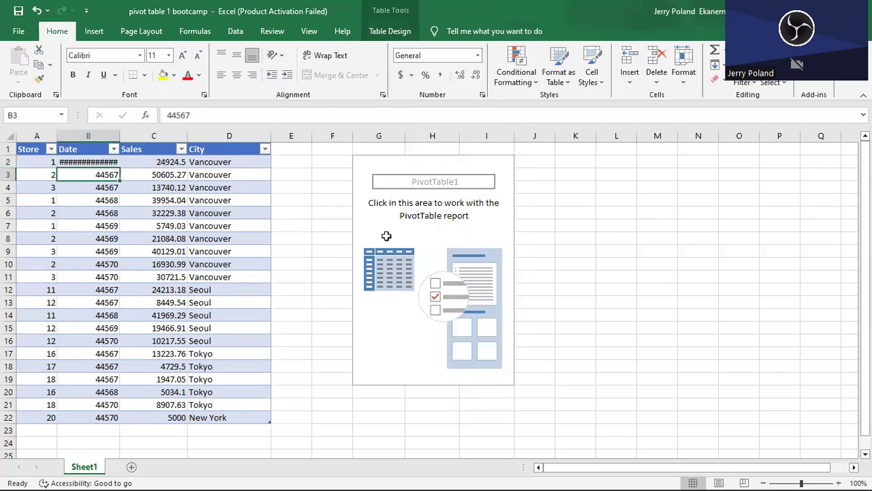
{"action": "left_click", "coordinate": [87, 161]}
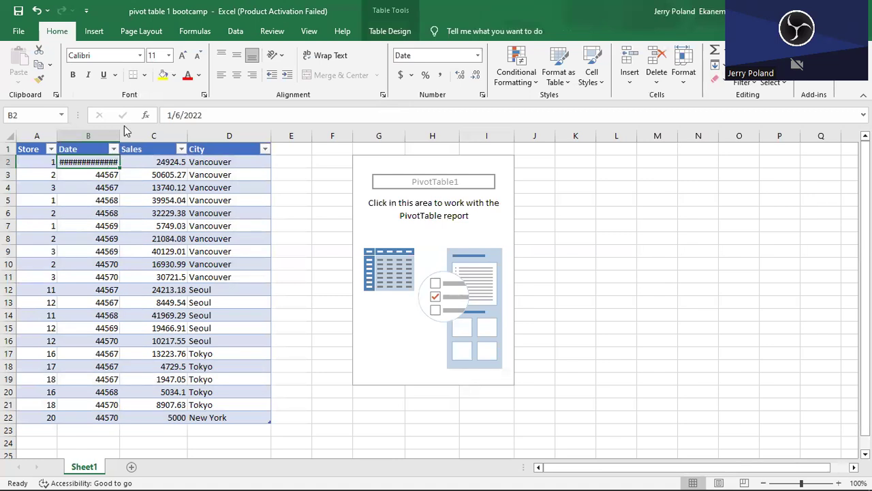
{"action": "double_click", "coordinate": [120, 135]}
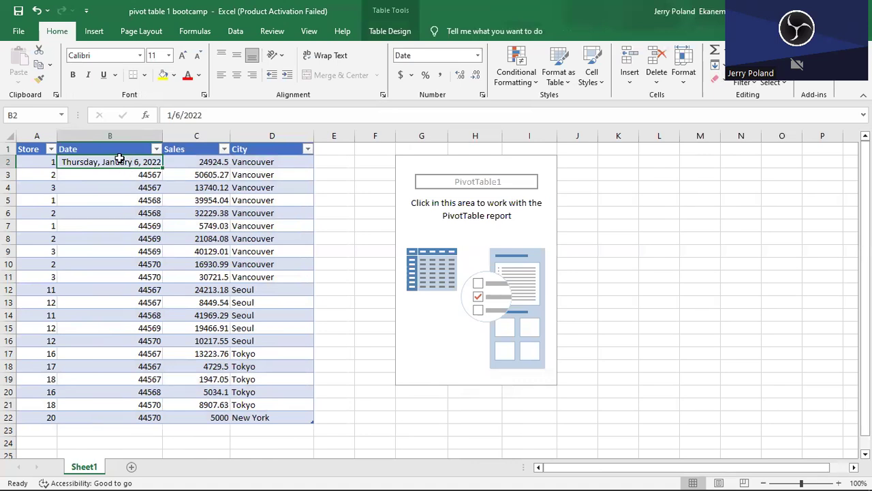
Apply the Long Date format to all entries of the Date column, B2 to B22.
{"action": "left_click_drag", "start_coordinate": [120, 159], "coordinate": [151, 417]}
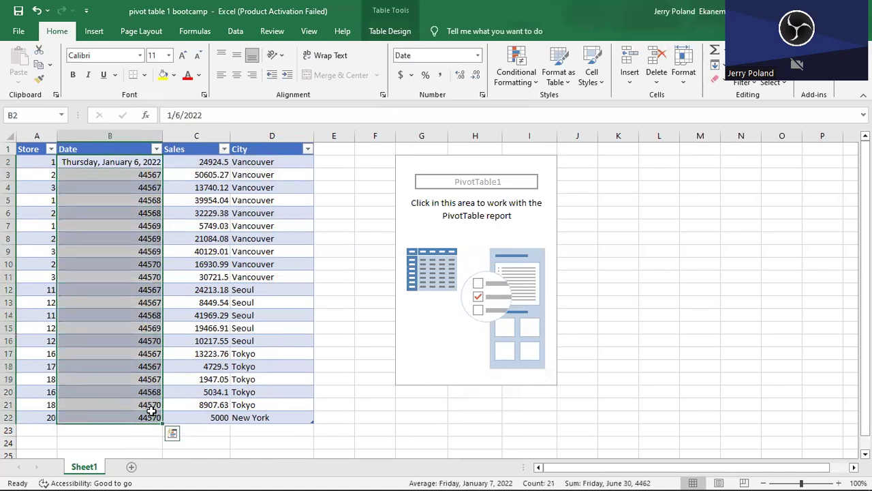
{"action": "left_click", "coordinate": [475, 56]}
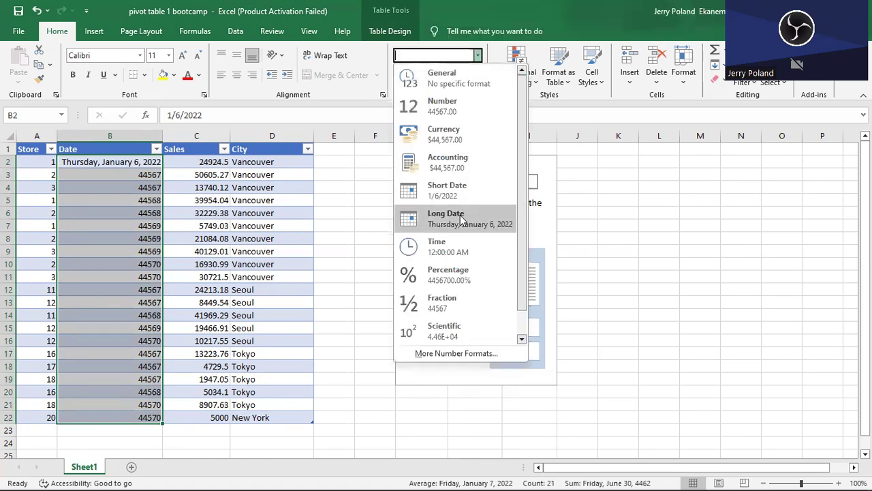
{"action": "left_click", "coordinate": [460, 214]}
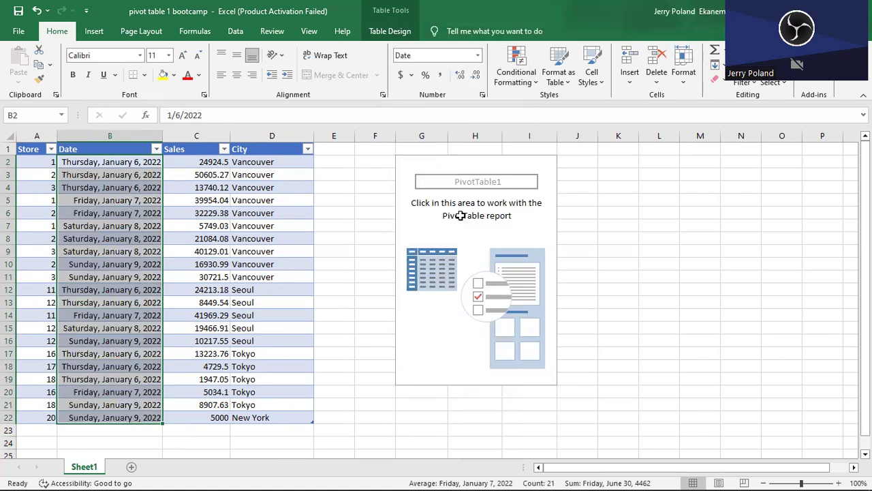
{"action": "left_click", "coordinate": [130, 269]}
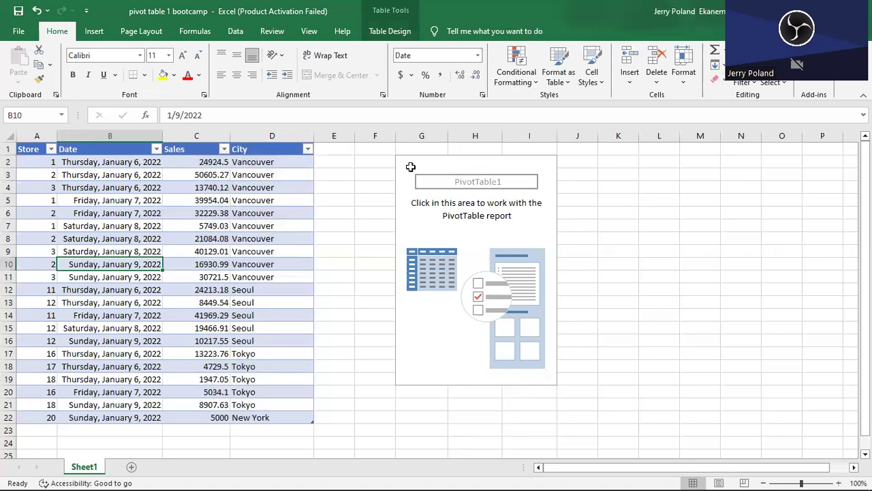
Add the Sales field to the PivotTable as a summed value.
{"action": "left_click", "coordinate": [465, 195]}
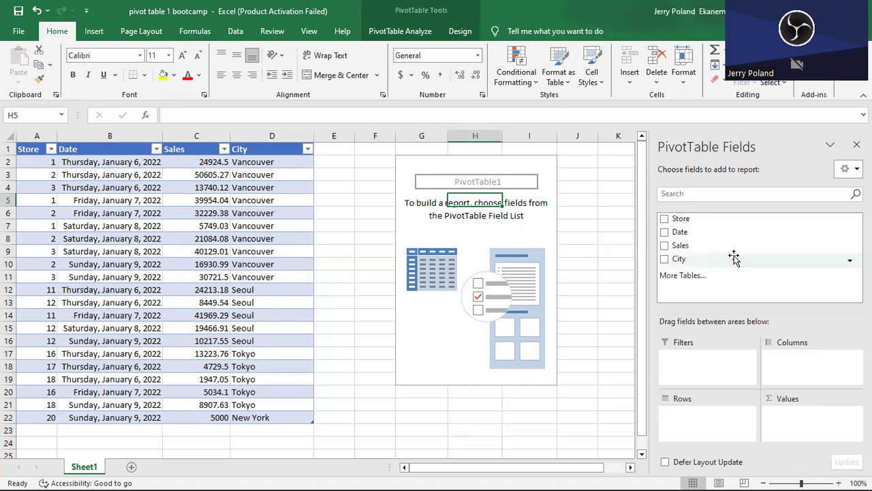
{"action": "left_click", "coordinate": [664, 245]}
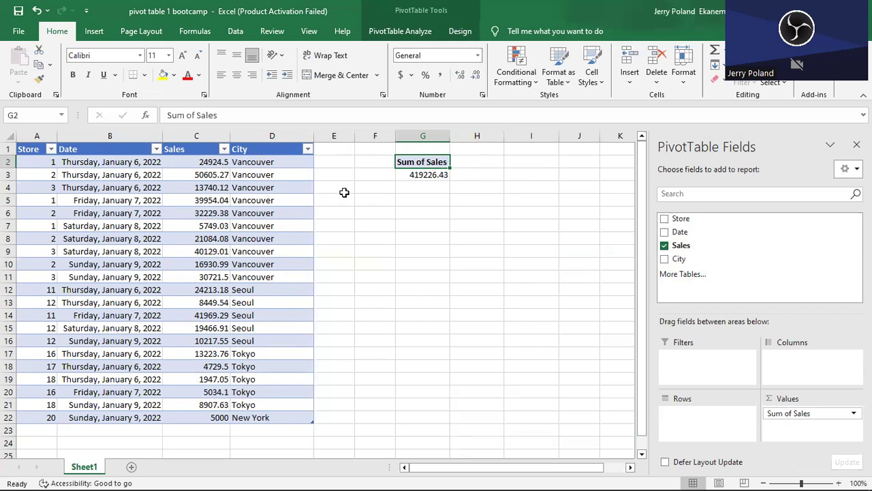
Add a total row to the source table and set its Sales cell to Sum.
{"action": "left_click", "coordinate": [171, 161]}
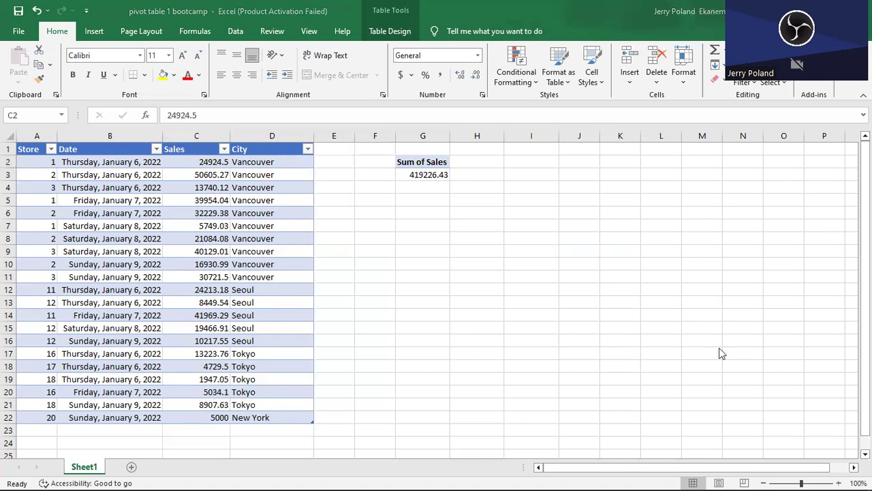
{"action": "left_click", "coordinate": [394, 30]}
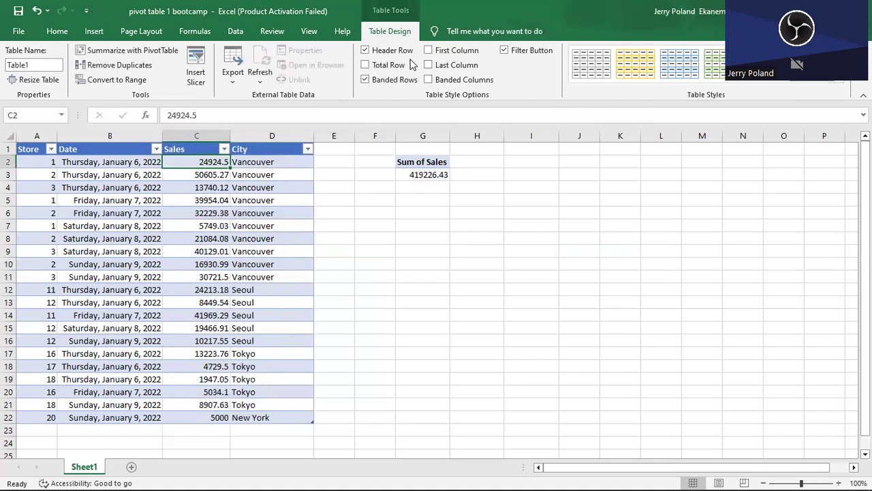
{"action": "left_click", "coordinate": [366, 65]}
{"action": "left_click", "coordinate": [198, 430]}
{"action": "left_click", "coordinate": [236, 431]}
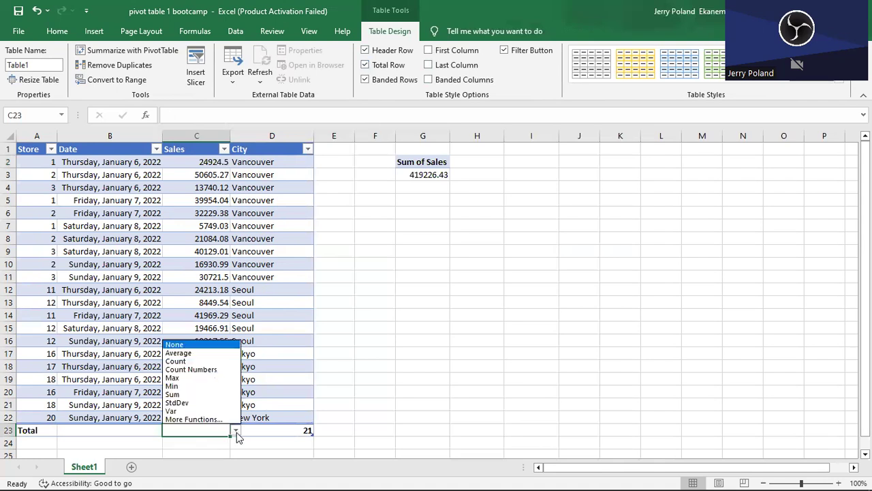
{"action": "left_click", "coordinate": [198, 396]}
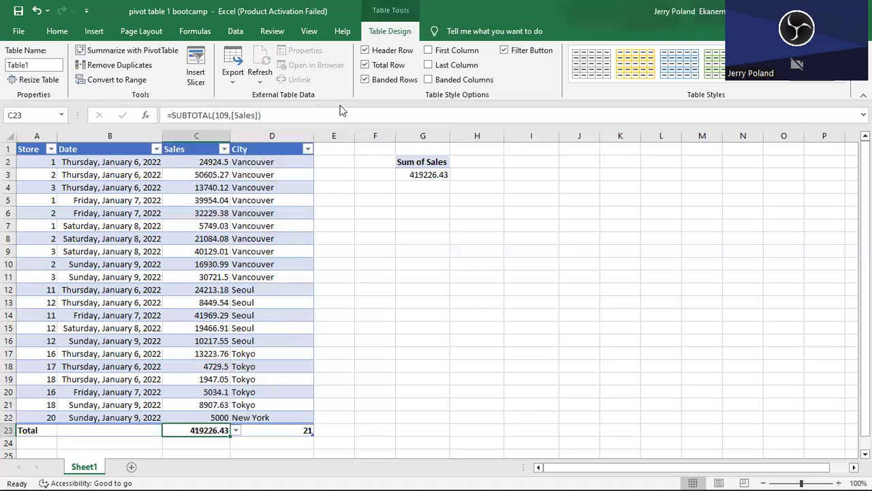
Add the City field to the PivotTable's rows to break sales down by city.
{"action": "left_click", "coordinate": [417, 162]}
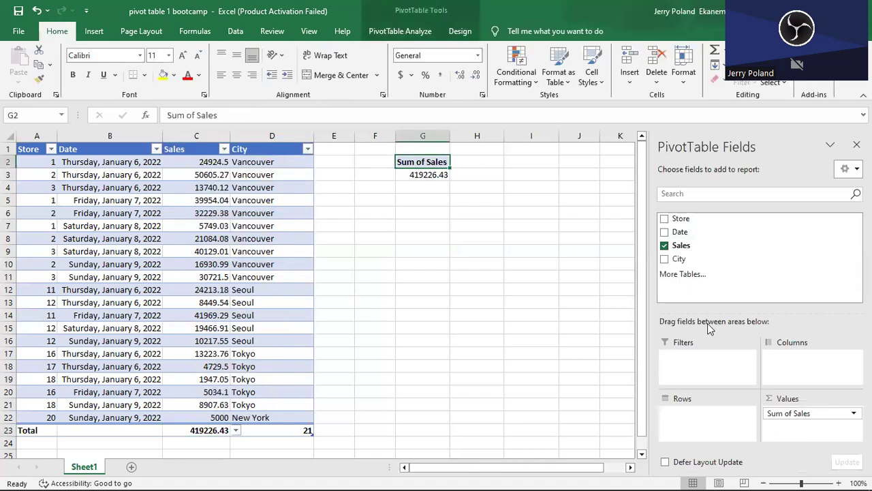
{"action": "left_click", "coordinate": [454, 377]}
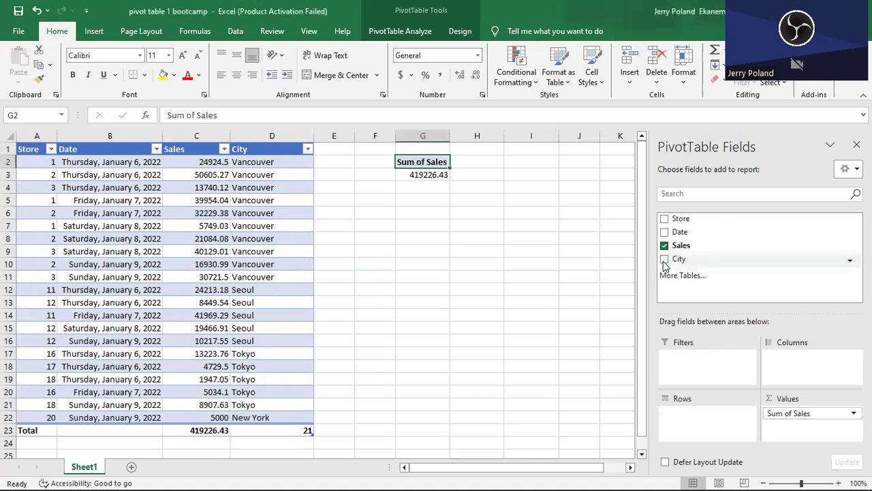
{"action": "left_click", "coordinate": [664, 259]}
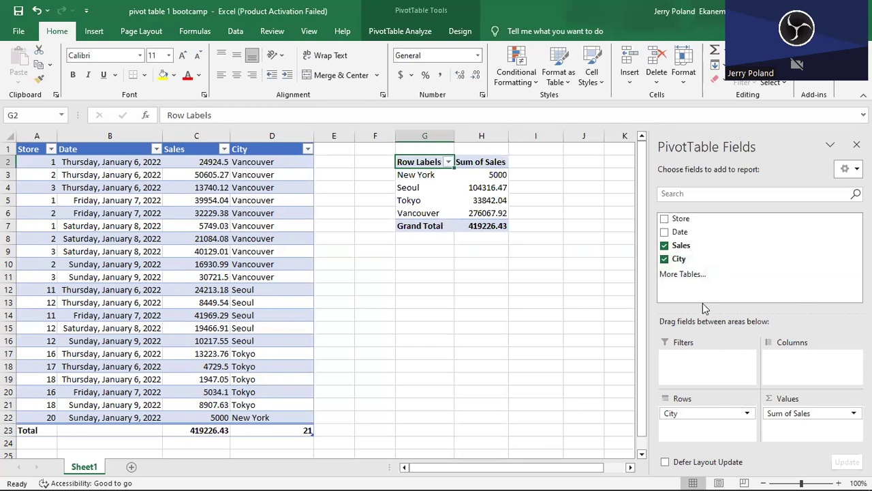
Take the City field out of the PivotTable's rows and place it back there.
{"action": "left_click", "coordinate": [682, 415]}
{"action": "left_click_drag", "start_coordinate": [683, 415], "coordinate": [517, 343]}
{"action": "left_click", "coordinate": [684, 263]}
{"action": "left_click_drag", "start_coordinate": [682, 262], "coordinate": [696, 418]}
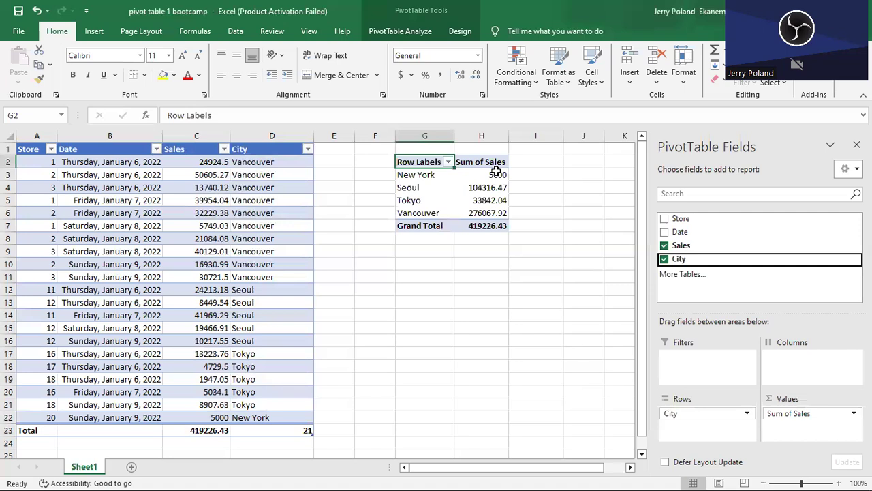
Add the Store field to the PivotTable's rows beneath City, keeping only the sum of Sales as a value.
{"action": "left_click", "coordinate": [127, 151]}
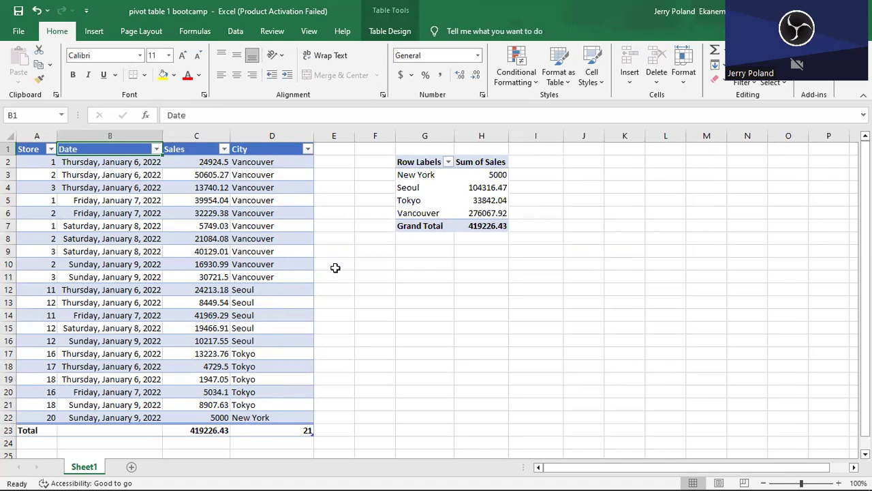
{"action": "left_click", "coordinate": [456, 190]}
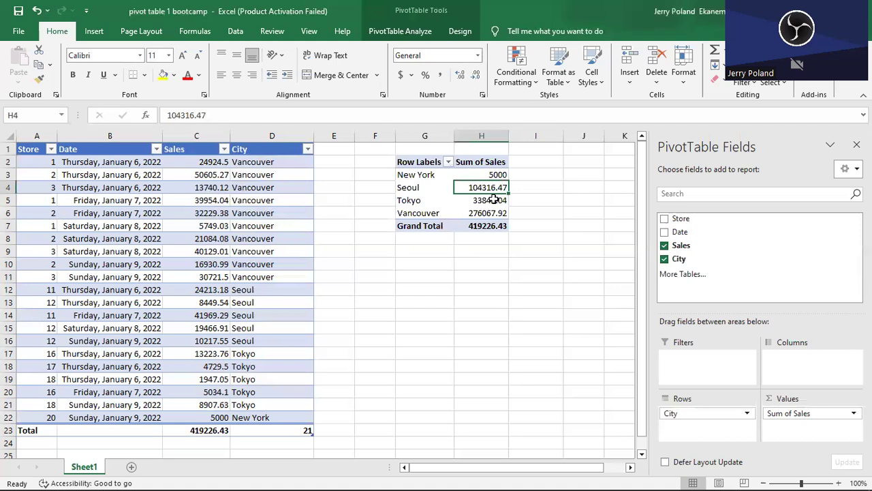
{"action": "mouse_move", "coordinate": [493, 198]}
{"action": "mouse_move", "coordinate": [500, 215]}
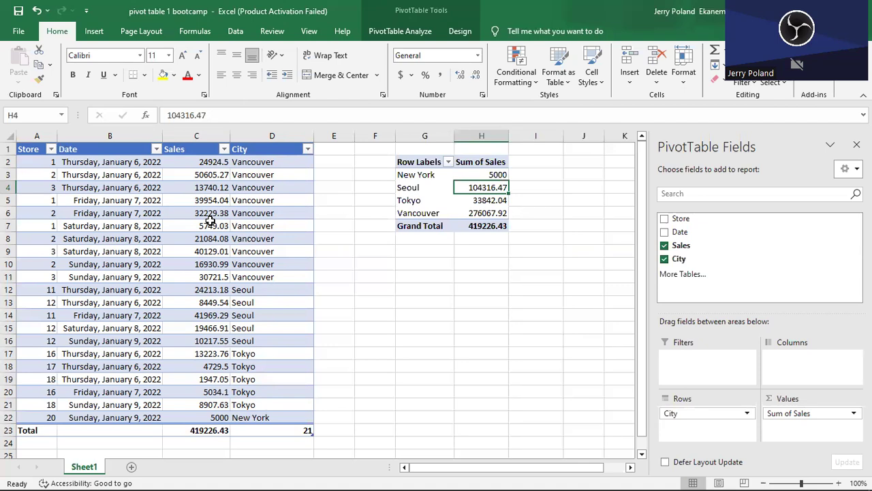
{"action": "left_click", "coordinate": [665, 219]}
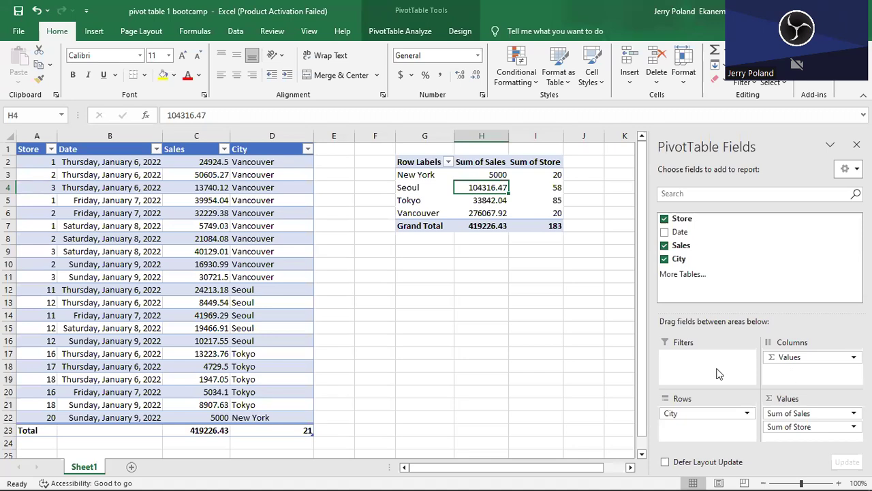
{"action": "left_click_drag", "start_coordinate": [813, 428], "coordinate": [558, 350]}
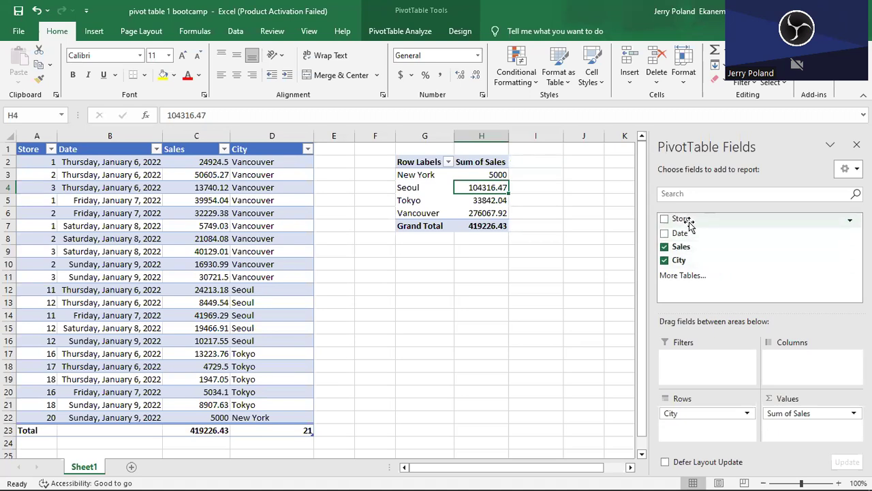
{"action": "left_click_drag", "start_coordinate": [689, 225], "coordinate": [685, 422]}
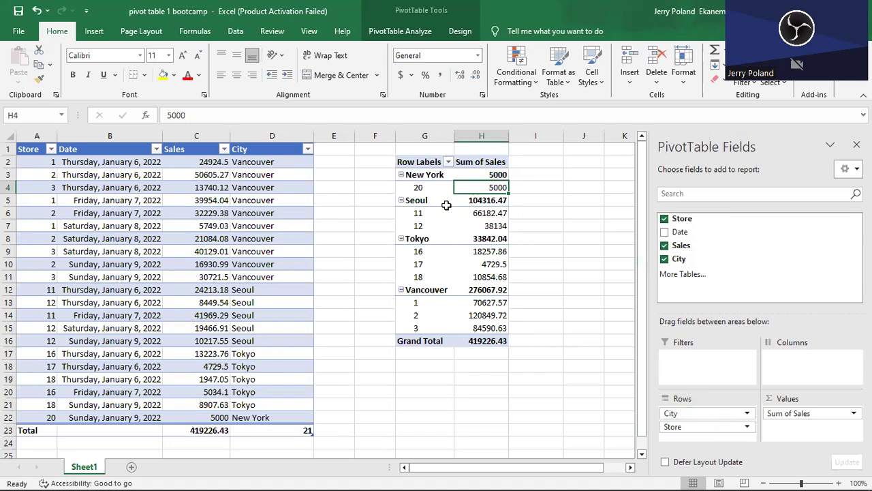
{"action": "left_click", "coordinate": [125, 192]}
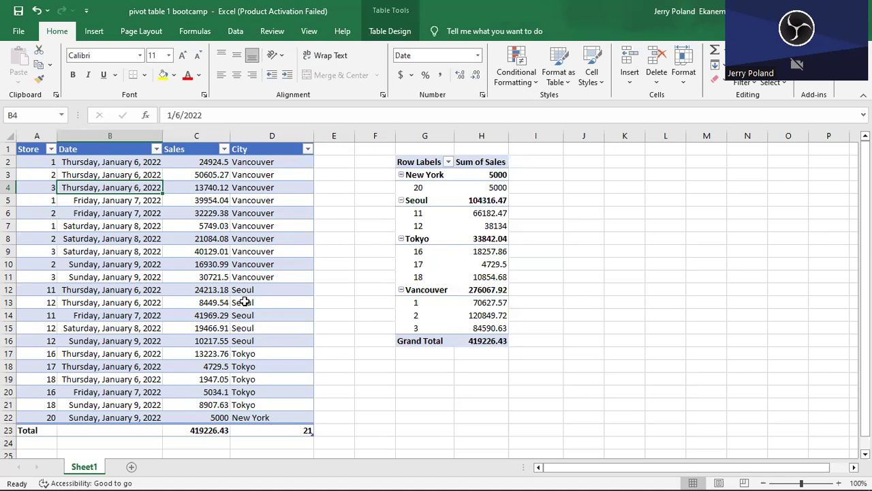
{"action": "left_click", "coordinate": [460, 225]}
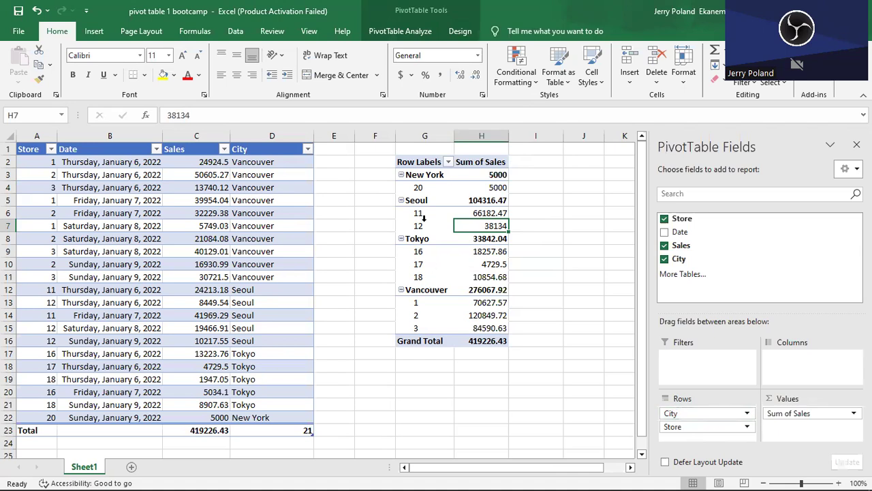
{"action": "mouse_move", "coordinate": [481, 254]}
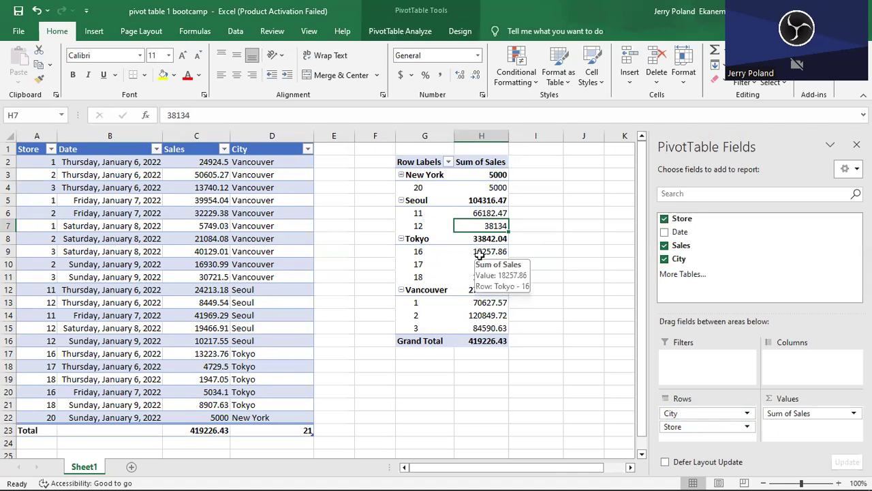
{"action": "mouse_move", "coordinate": [479, 213]}
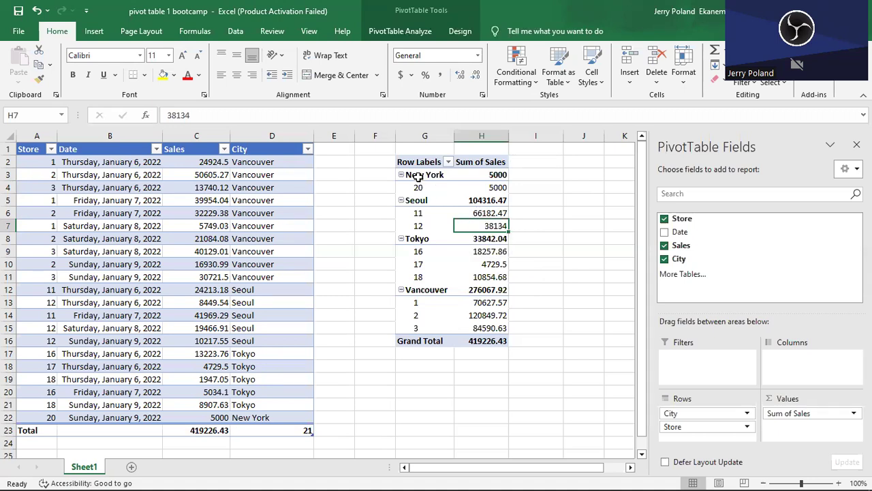
{"action": "mouse_move", "coordinate": [418, 175]}
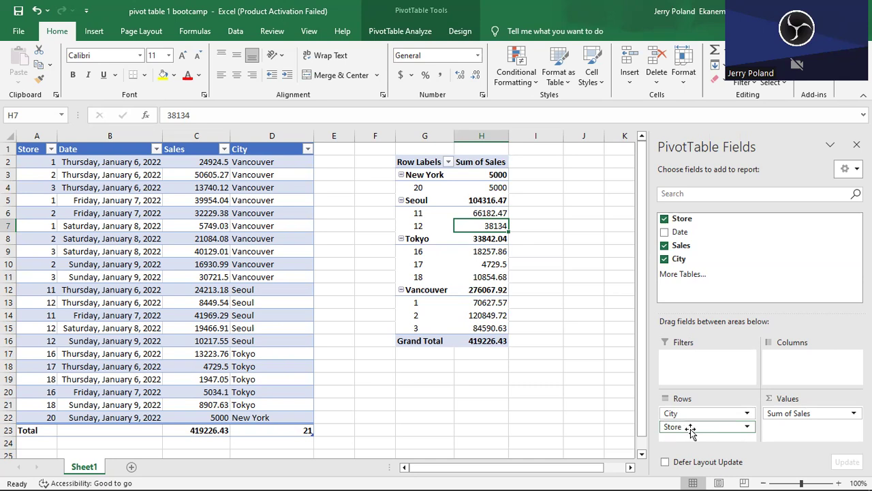
Move the Store field from the PivotTable's rows to its columns and examine each store's sales by city.
{"action": "left_click_drag", "start_coordinate": [690, 429], "coordinate": [780, 356]}
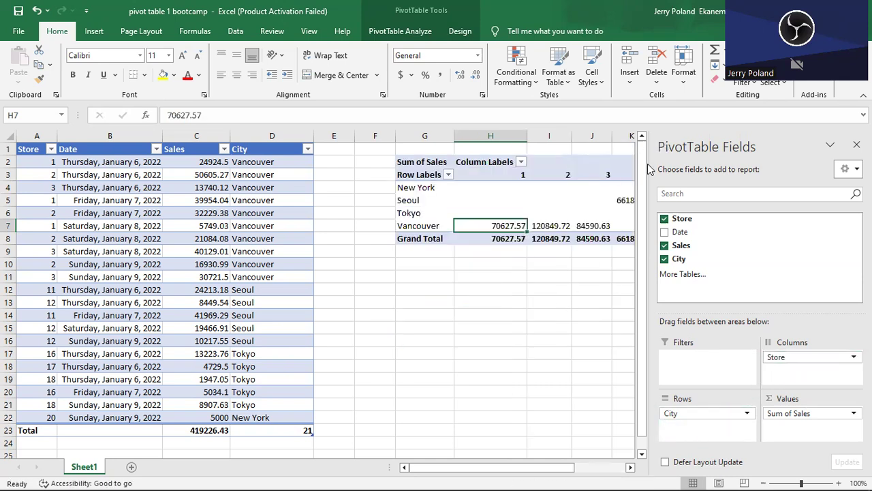
{"action": "left_click_drag", "start_coordinate": [564, 475], "coordinate": [616, 471]}
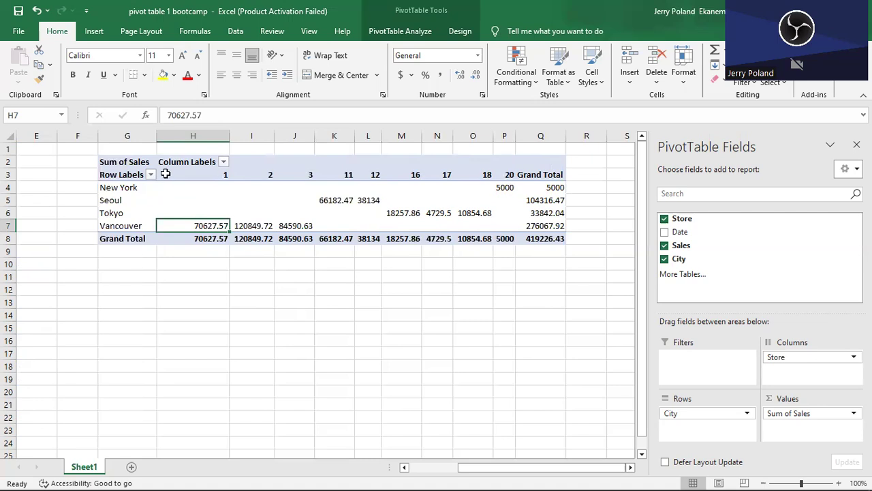
{"action": "mouse_move", "coordinate": [508, 188]}
{"action": "mouse_move", "coordinate": [346, 201]}
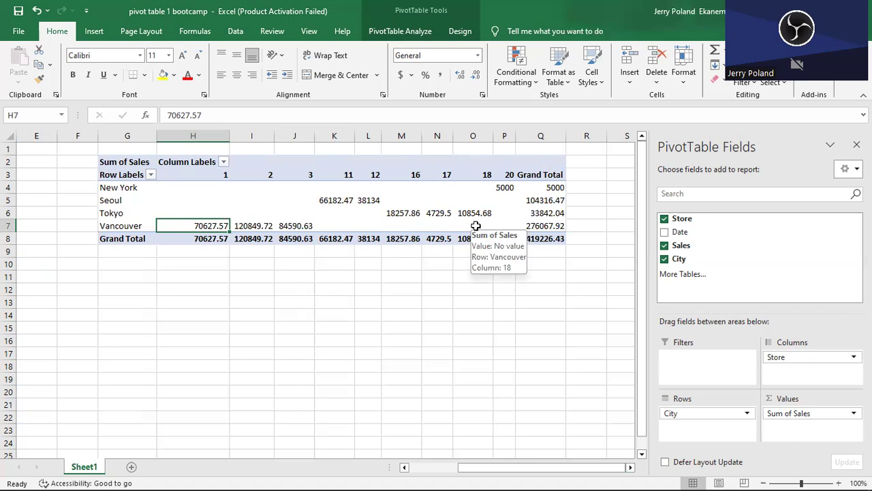
{"action": "left_click", "coordinate": [664, 233]}
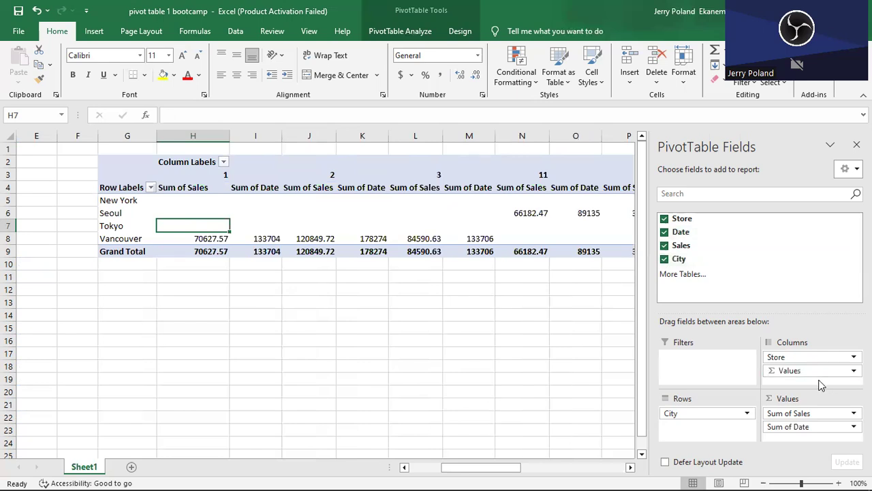
{"action": "left_click_drag", "start_coordinate": [807, 371], "coordinate": [698, 362]}
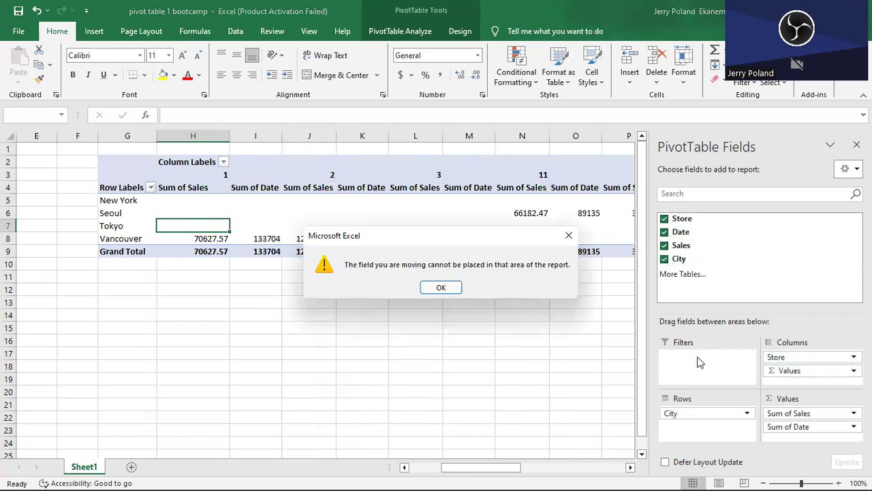
{"action": "left_click", "coordinate": [436, 287]}
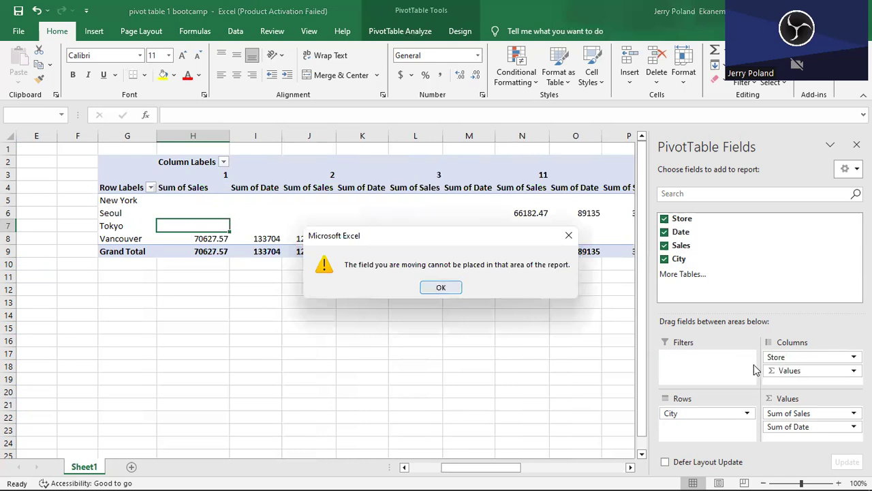
{"action": "left_click", "coordinate": [665, 234]}
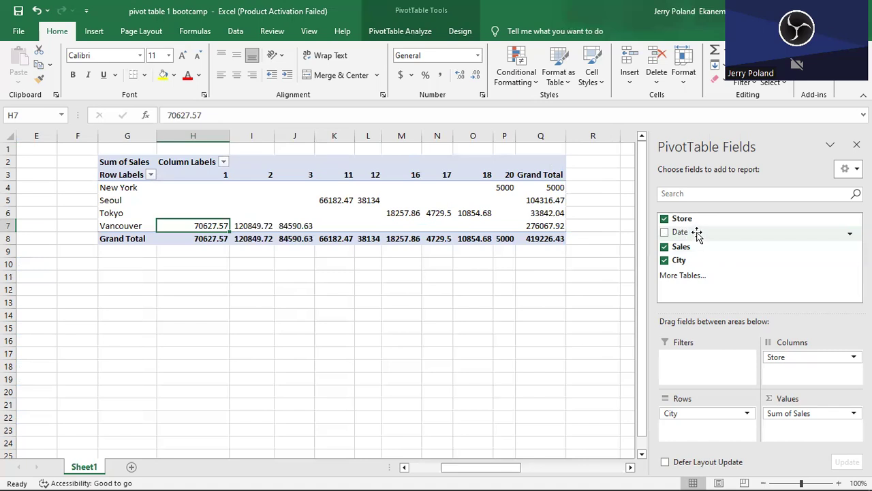
Add the Date field as a report filter and restrict the PivotTable to the date item 44567.
{"action": "left_click_drag", "start_coordinate": [696, 233], "coordinate": [694, 359]}
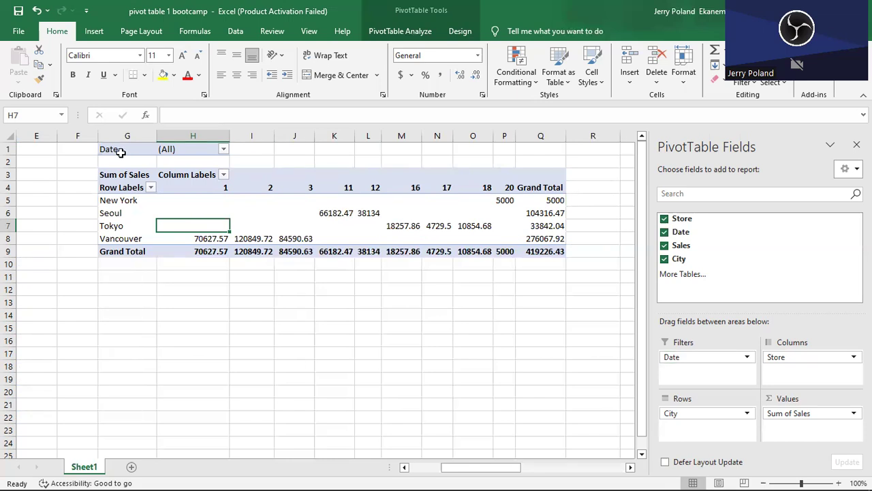
{"action": "left_click", "coordinate": [224, 149]}
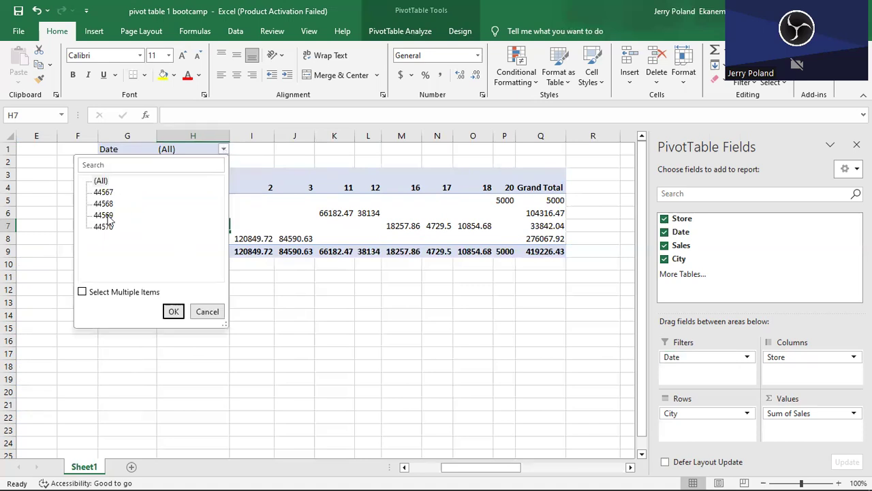
{"action": "left_click", "coordinate": [103, 194]}
{"action": "left_click", "coordinate": [174, 311]}
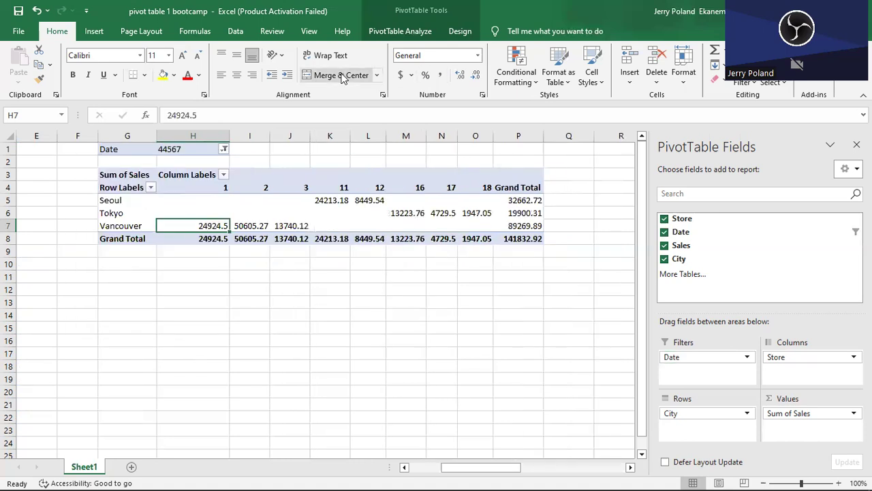
Refresh all data so the Date filter uses proper dates, and apply 1/6/2022 in that filter.
{"action": "left_click", "coordinate": [240, 31]}
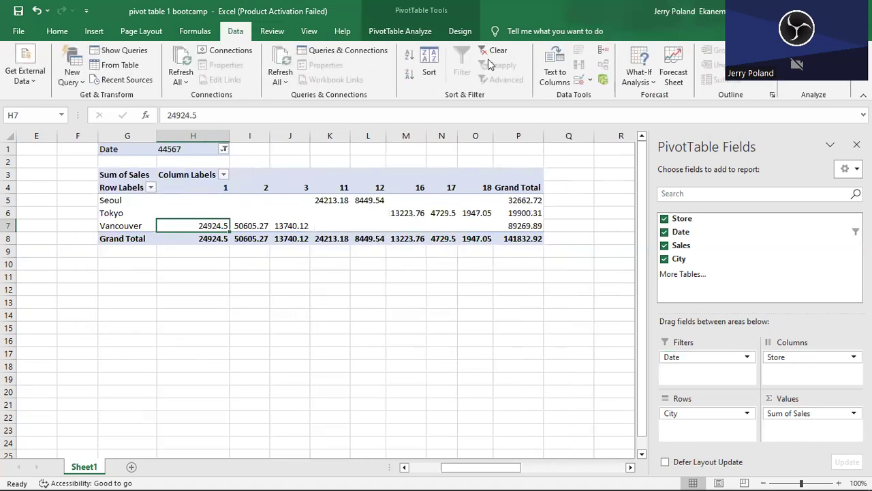
{"action": "left_click", "coordinate": [285, 69]}
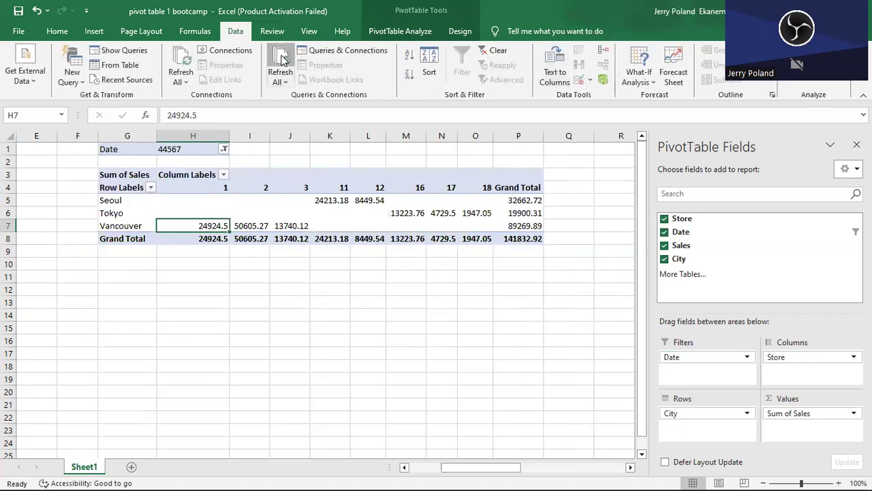
{"action": "left_click", "coordinate": [224, 149]}
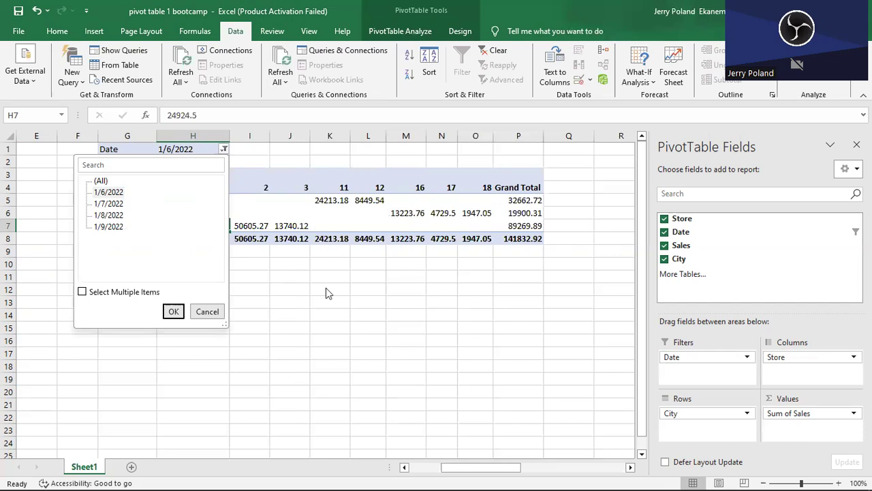
{"action": "left_click", "coordinate": [107, 193]}
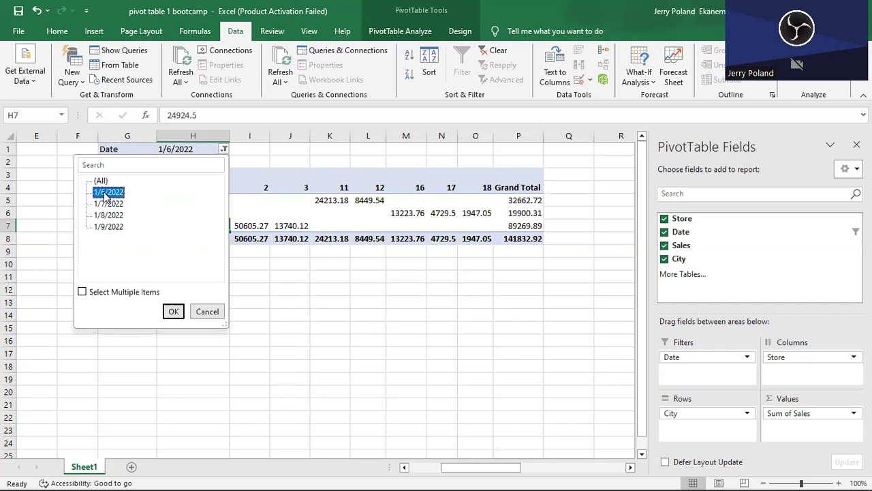
{"action": "left_click", "coordinate": [174, 311]}
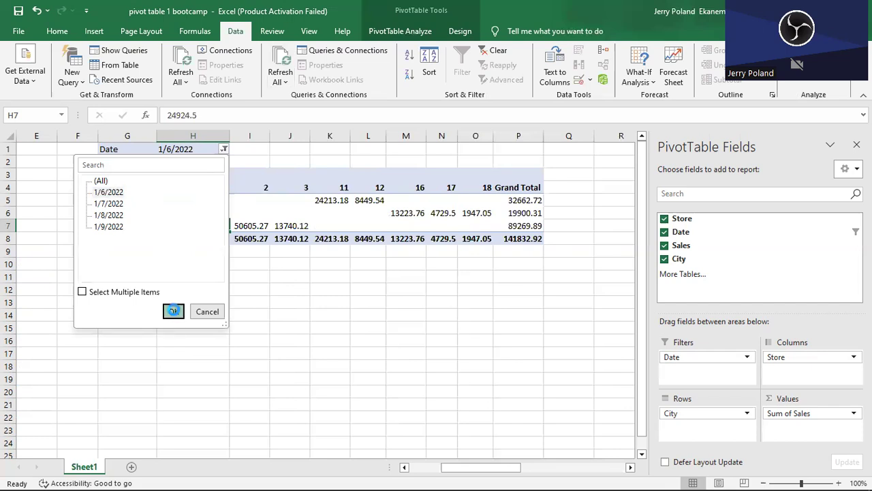
Switch the PivotTable's Date filter to 1/7/2022.
{"action": "left_click", "coordinate": [221, 148]}
{"action": "left_click", "coordinate": [108, 203]}
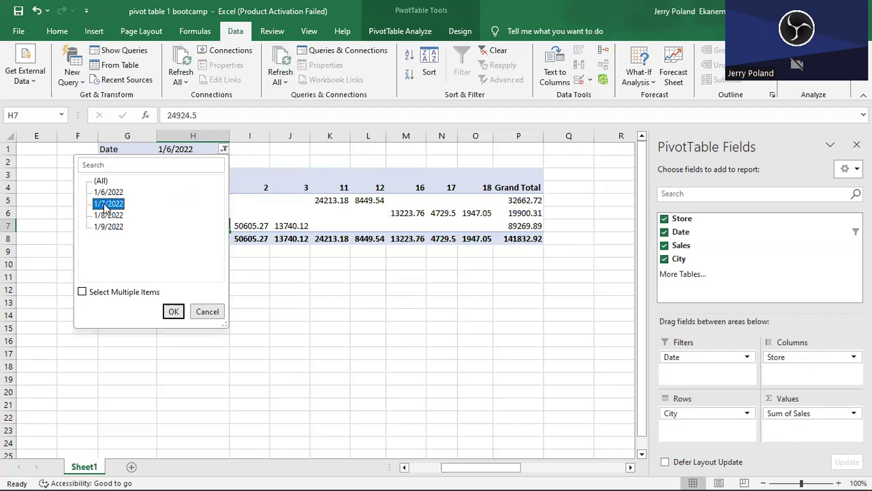
{"action": "left_click", "coordinate": [175, 313]}
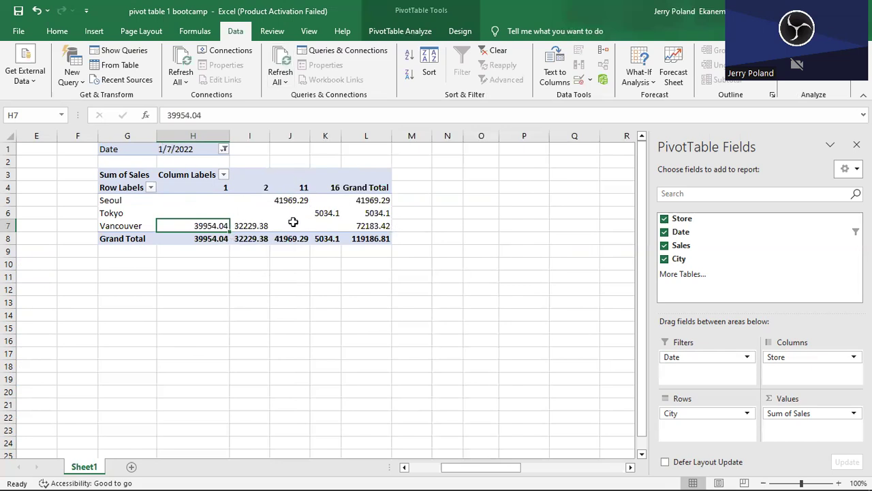
Set the PivotTable's Date filter to 1/9/2022.
{"action": "left_click", "coordinate": [224, 148]}
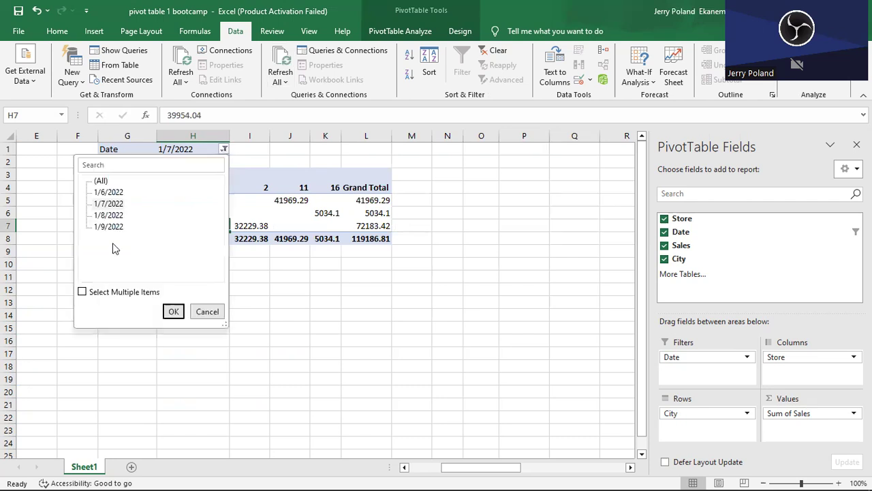
{"action": "left_click", "coordinate": [103, 227]}
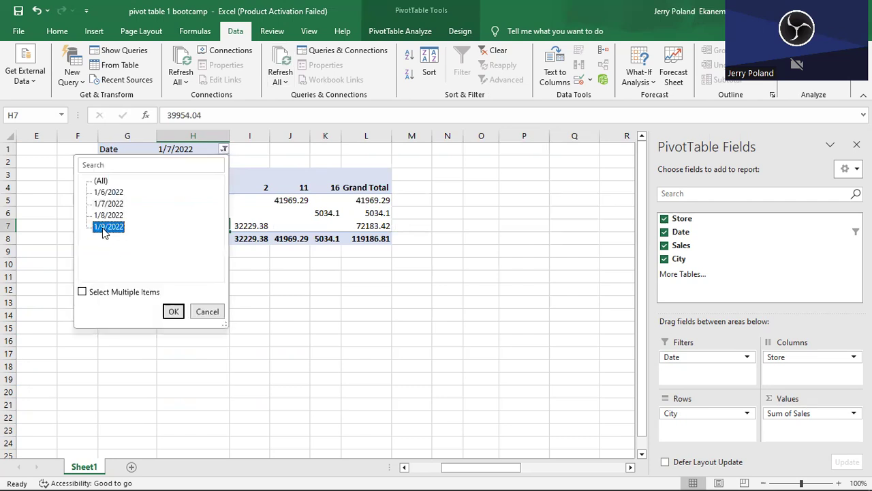
{"action": "left_click", "coordinate": [174, 311]}
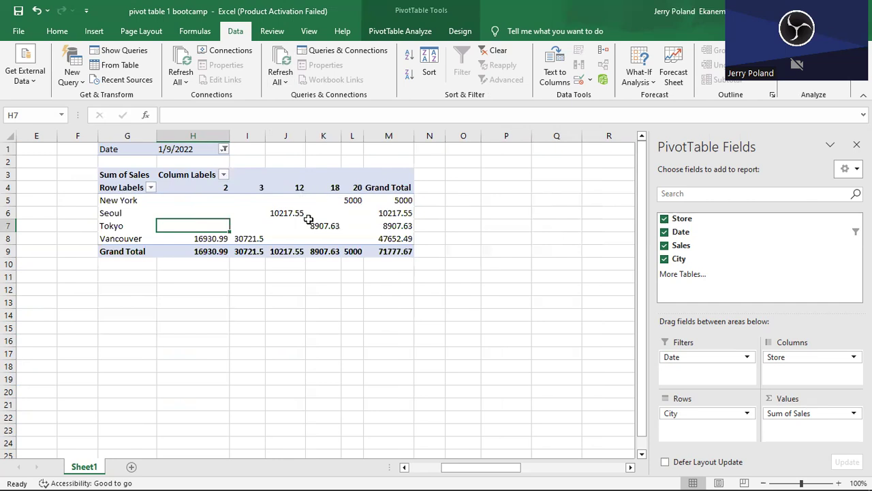
Allow multiple items in the Date filter and include 1/6/2022 together with 1/9/2022.
{"action": "left_click", "coordinate": [224, 148]}
{"action": "left_click", "coordinate": [81, 292]}
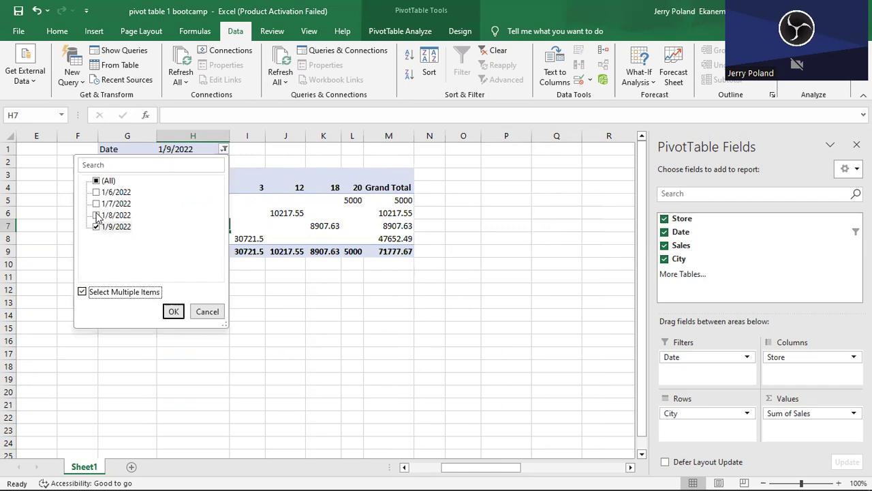
{"action": "left_click", "coordinate": [96, 193]}
{"action": "left_click", "coordinate": [96, 203]}
{"action": "left_click", "coordinate": [175, 311]}
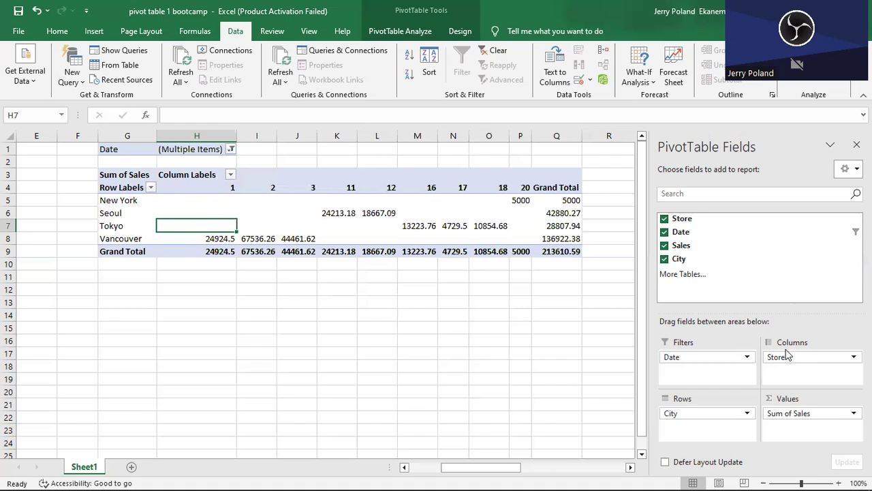
Remove the Store field from the PivotTable's columns and the Date field from its filters.
{"action": "left_click", "coordinate": [805, 360]}
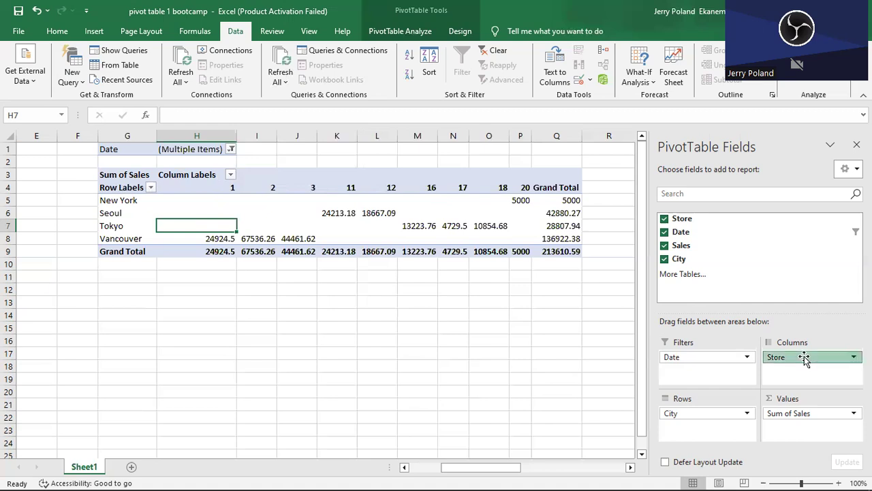
{"action": "left_click_drag", "start_coordinate": [805, 359], "coordinate": [554, 325]}
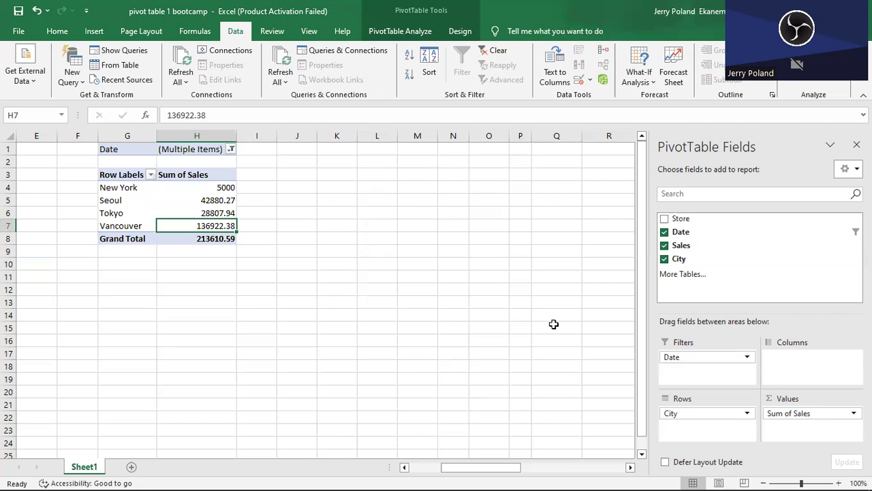
{"action": "left_click_drag", "start_coordinate": [712, 359], "coordinate": [566, 331]}
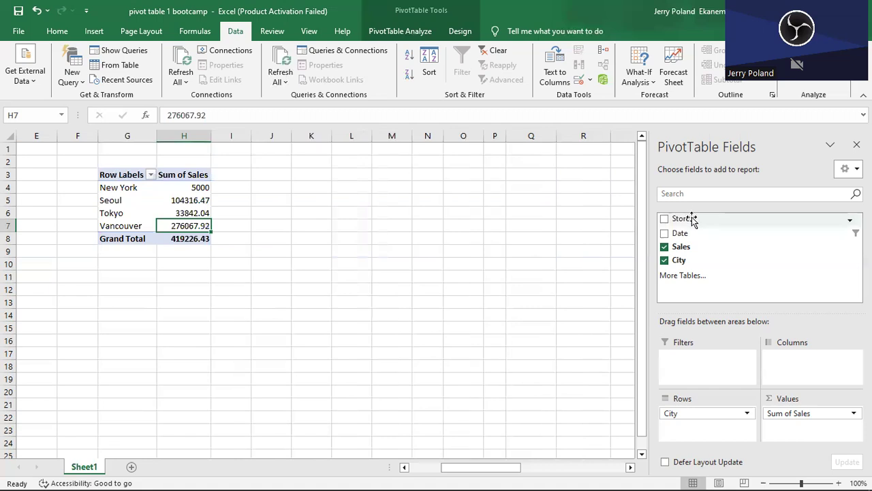
Add the Store field as a report filter and restrict the PivotTable to store 17.
{"action": "left_click_drag", "start_coordinate": [692, 216], "coordinate": [694, 363]}
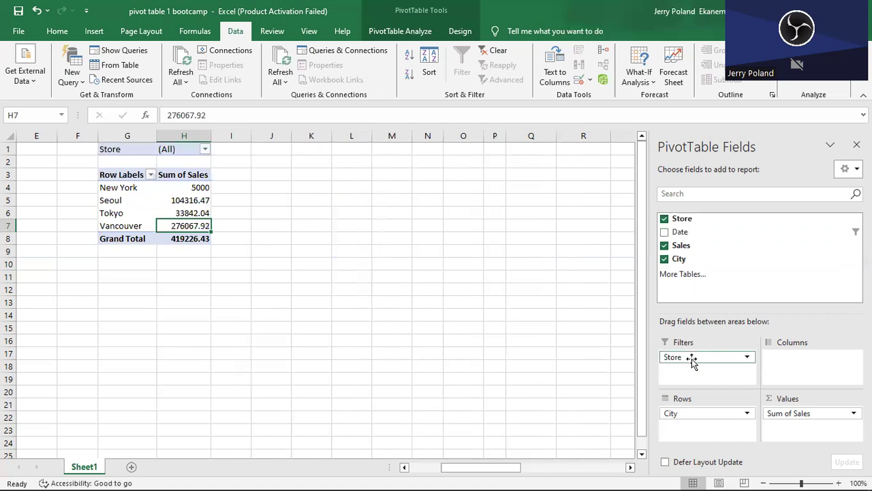
{"action": "left_click", "coordinate": [205, 149]}
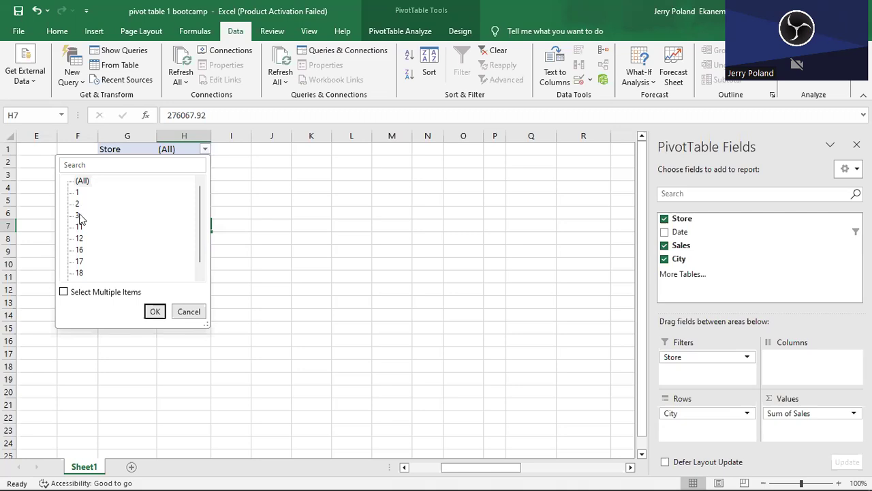
{"action": "left_click", "coordinate": [80, 263]}
{"action": "left_click", "coordinate": [155, 311]}
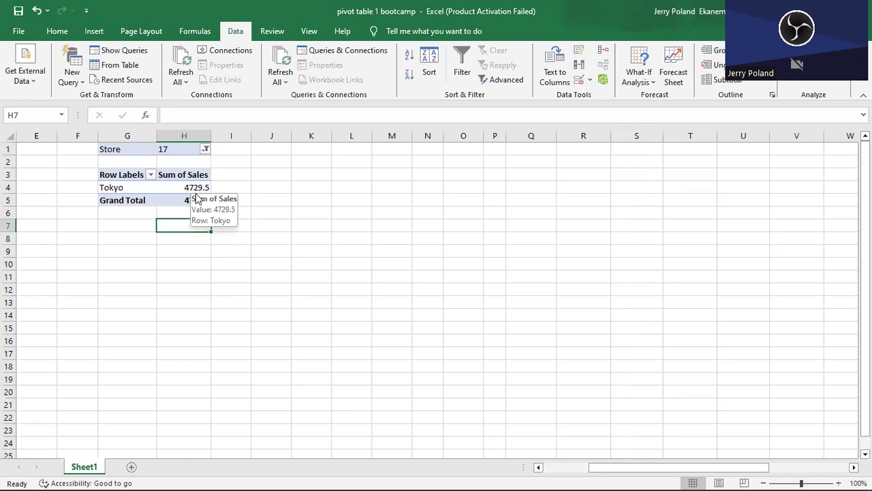
Reset the PivotTable's Store filter to (All).
{"action": "left_click", "coordinate": [170, 177]}
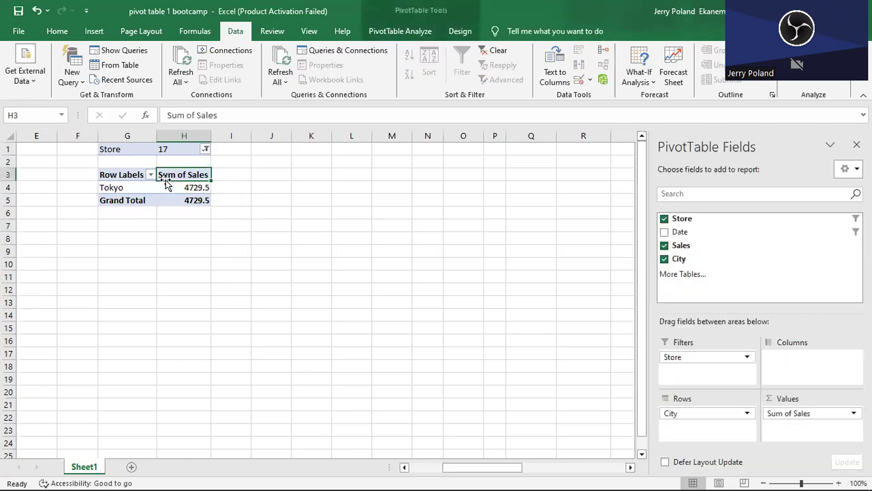
{"action": "left_click", "coordinate": [205, 149]}
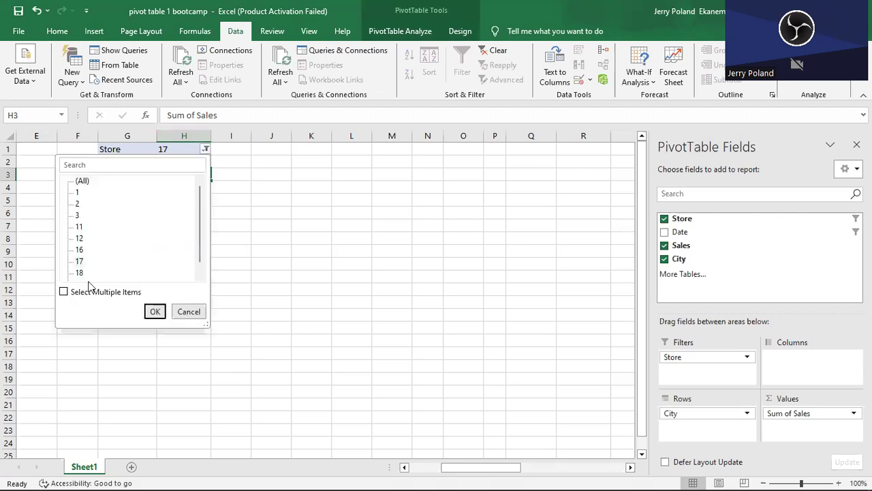
{"action": "left_click", "coordinate": [81, 182]}
{"action": "left_click", "coordinate": [156, 311]}
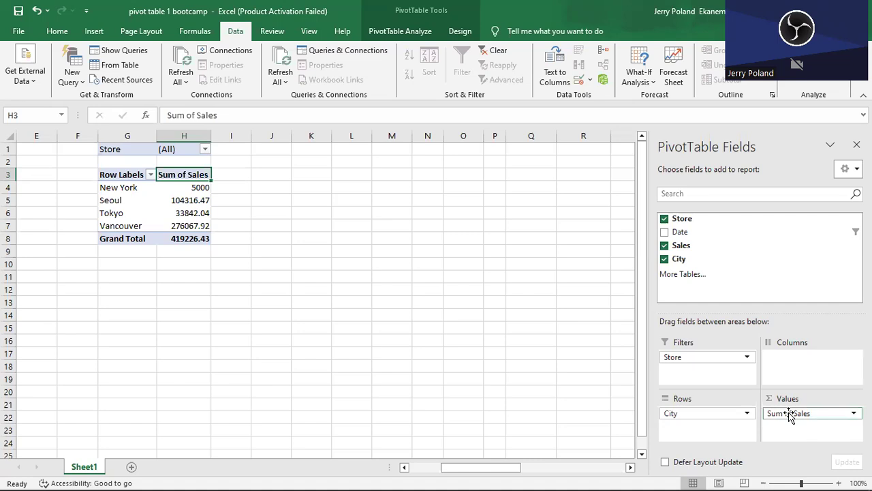
Try the Sales field in the PivotTable's rows beneath City and return it to the values.
{"action": "left_click_drag", "start_coordinate": [798, 413], "coordinate": [712, 427]}
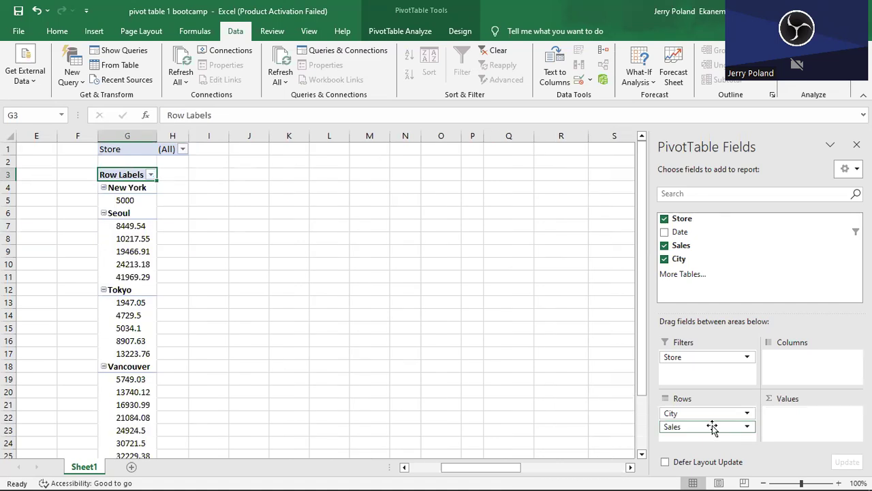
{"action": "left_click_drag", "start_coordinate": [711, 428], "coordinate": [789, 415]}
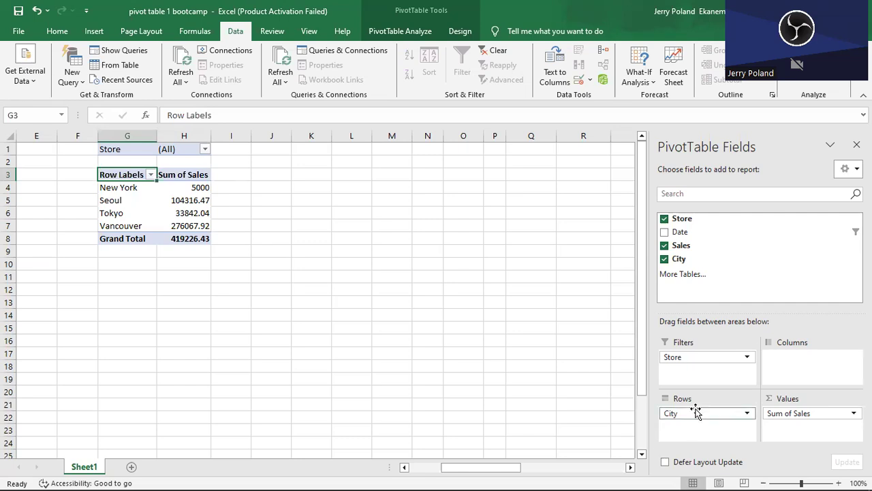
Replace the City field with the Date field in the PivotTable's rows.
{"action": "left_click_drag", "start_coordinate": [688, 413], "coordinate": [529, 358]}
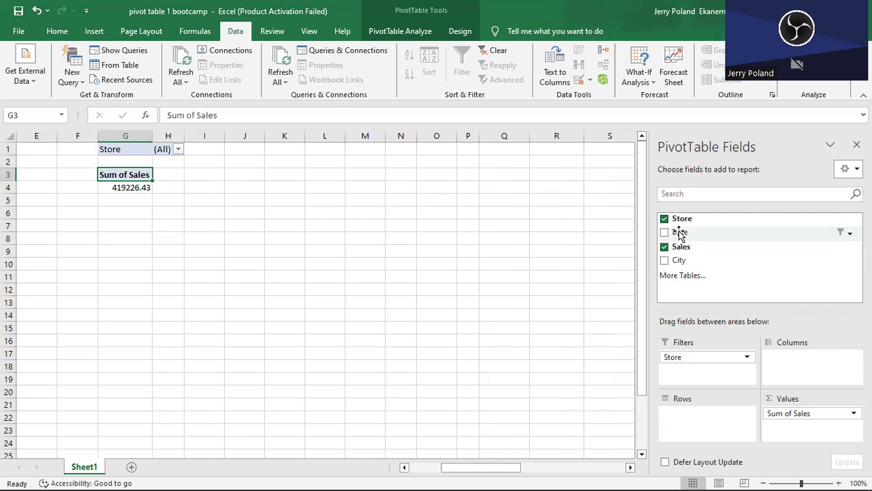
{"action": "left_click_drag", "start_coordinate": [674, 234], "coordinate": [688, 418]}
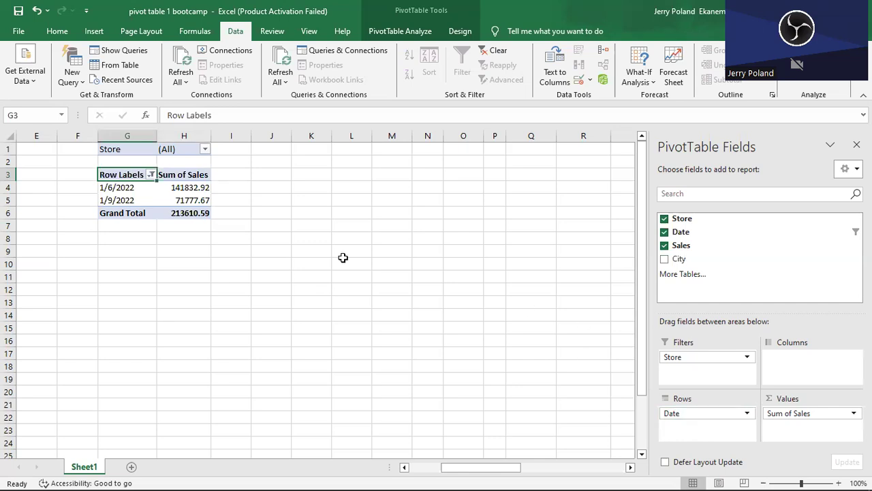
Set the Date row label filter to include all dates.
{"action": "left_click", "coordinate": [205, 148]}
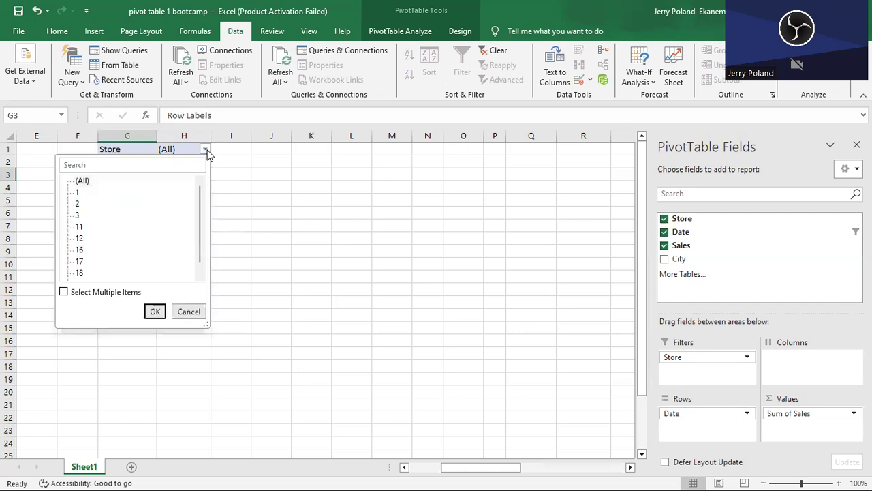
{"action": "left_click", "coordinate": [709, 366]}
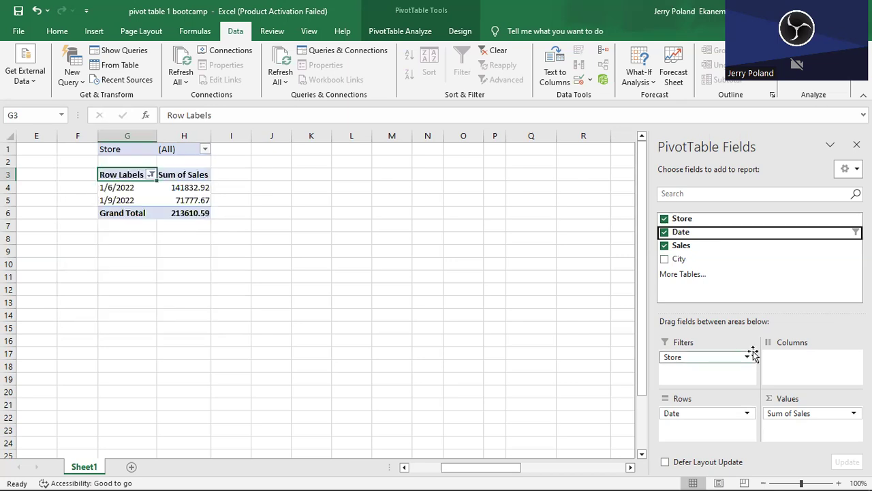
{"action": "left_click", "coordinate": [151, 175]}
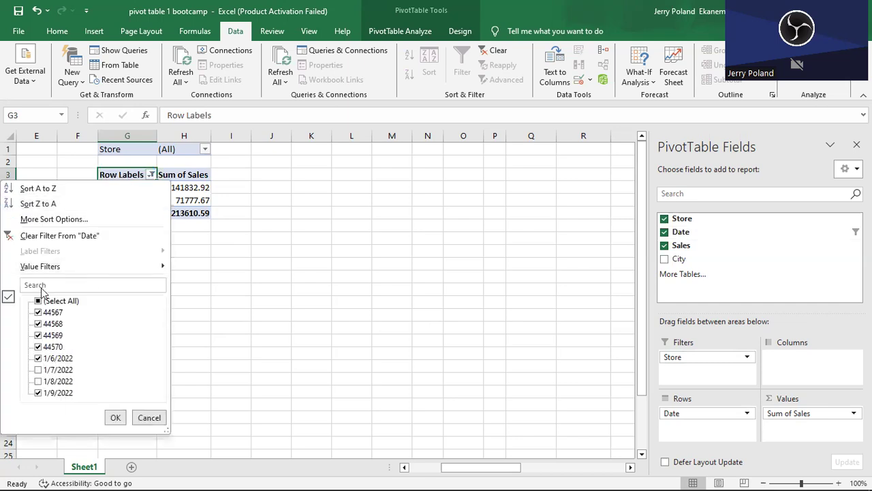
{"action": "left_click", "coordinate": [52, 303]}
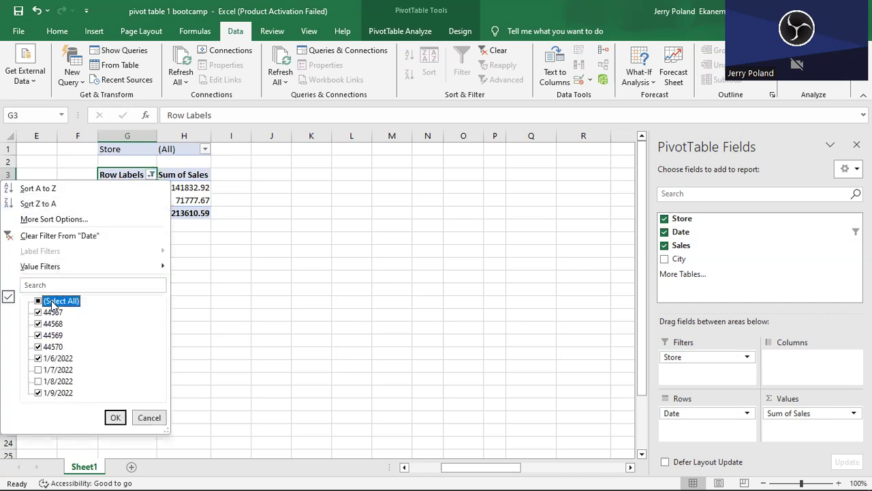
{"action": "left_click", "coordinate": [38, 302]}
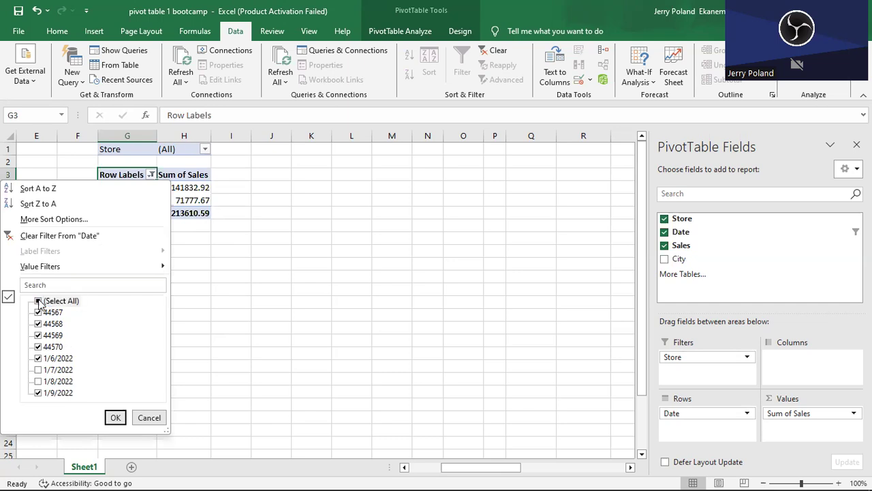
{"action": "left_click", "coordinate": [114, 417]}
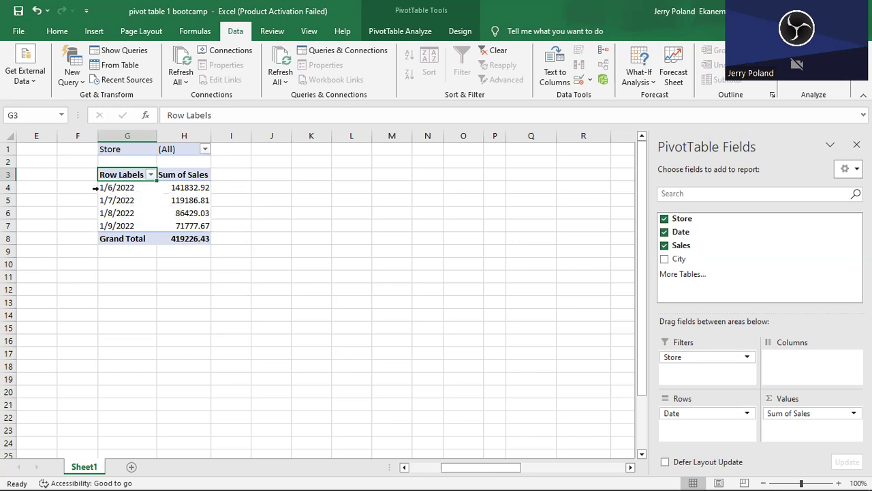
Move the Date field from the PivotTable's rows to its columns.
{"action": "mouse_move", "coordinate": [180, 189]}
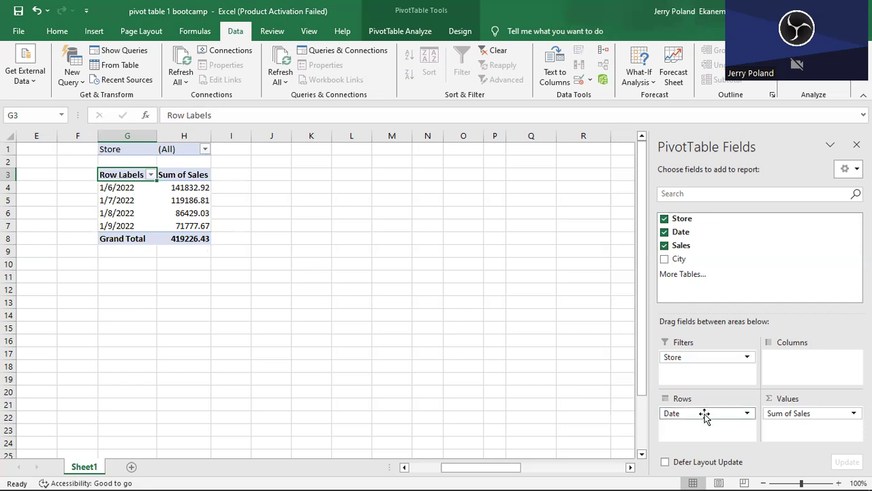
{"action": "left_click_drag", "start_coordinate": [705, 417], "coordinate": [793, 361]}
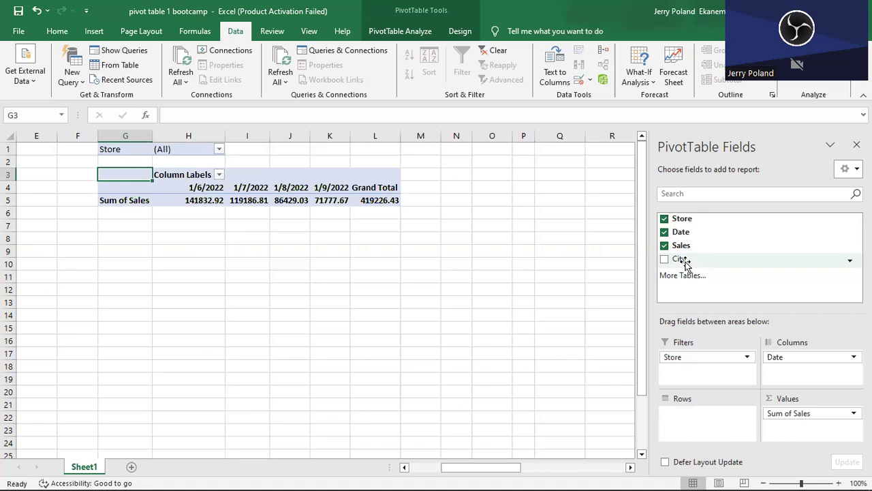
Remove the Sales, Date and Store fields to empty the PivotTable, keeping it selected for rebuilding.
{"action": "left_click", "coordinate": [664, 245]}
{"action": "left_click", "coordinate": [665, 233]}
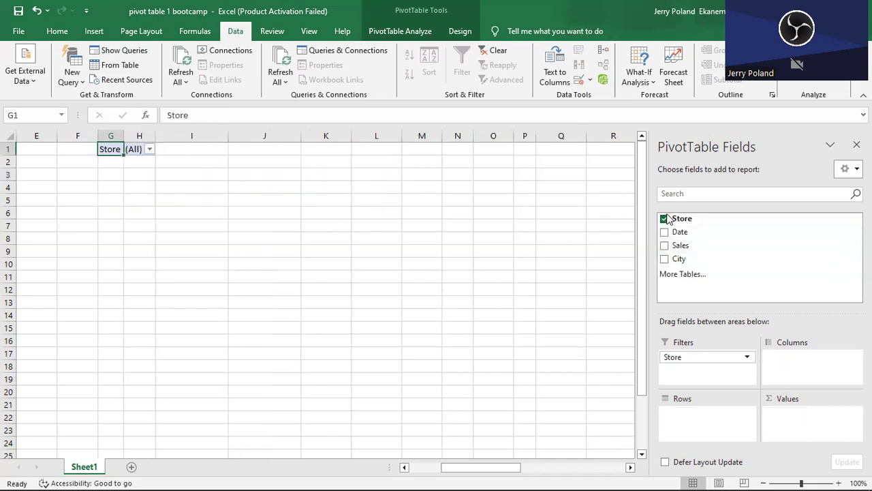
{"action": "left_click", "coordinate": [665, 220]}
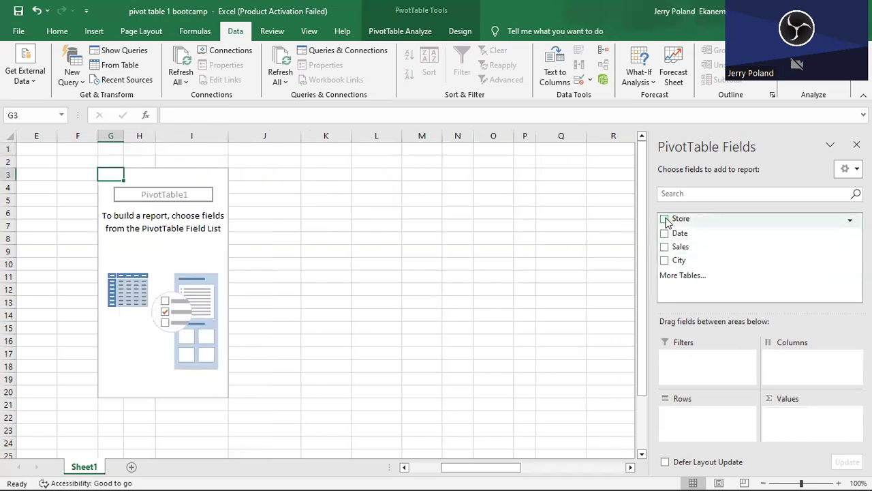
{"action": "left_click", "coordinate": [326, 222]}
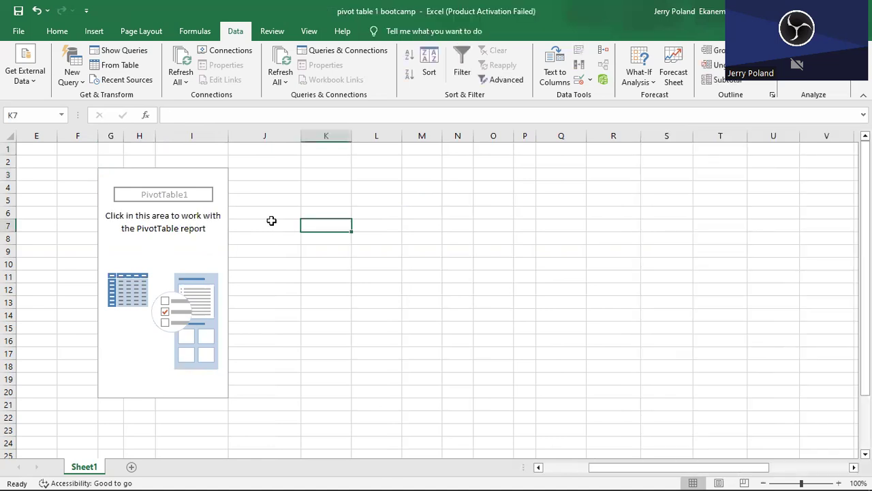
{"action": "left_click", "coordinate": [148, 223]}
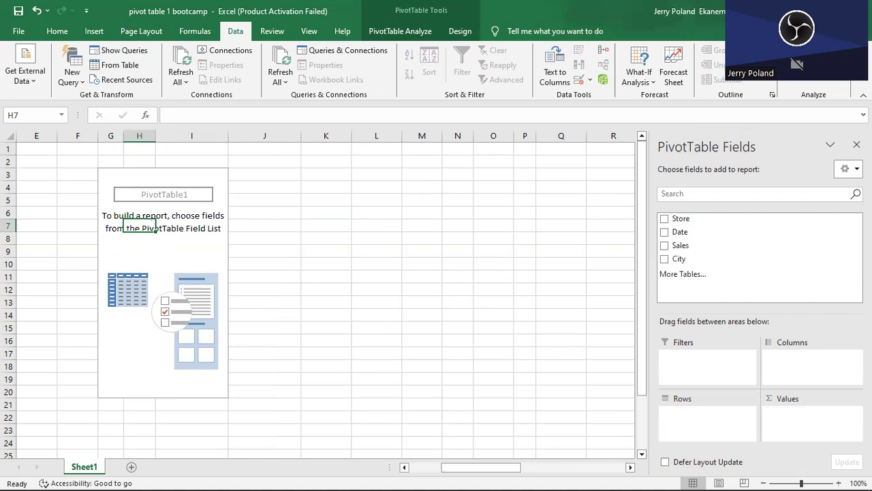
Rebuild the PivotTable with Date as columns, City and then Store as rows, and the sum of Sales as values.
{"action": "left_click", "coordinate": [681, 233]}
{"action": "left_click_drag", "start_coordinate": [680, 235], "coordinate": [791, 362]}
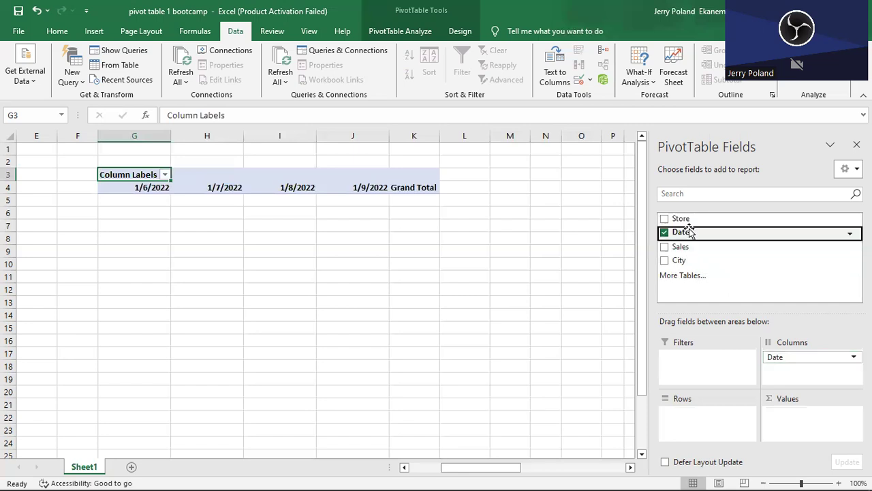
{"action": "left_click_drag", "start_coordinate": [680, 259], "coordinate": [687, 416]}
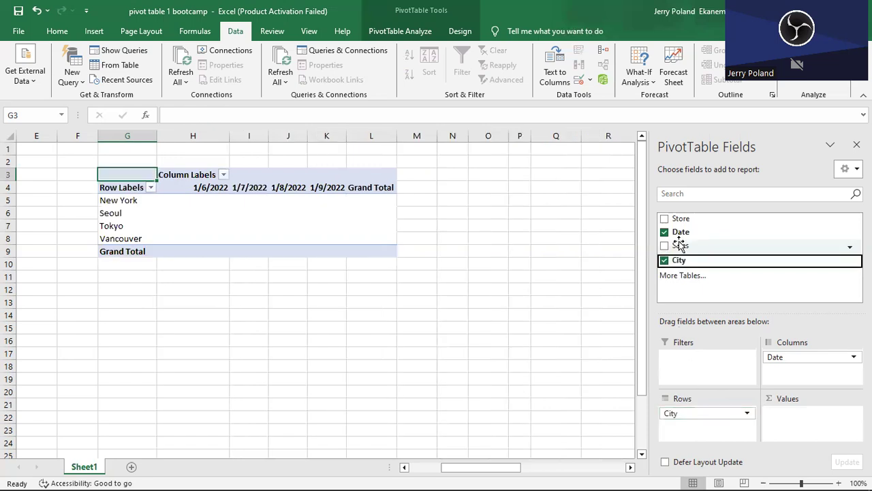
{"action": "left_click_drag", "start_coordinate": [680, 247], "coordinate": [806, 421]}
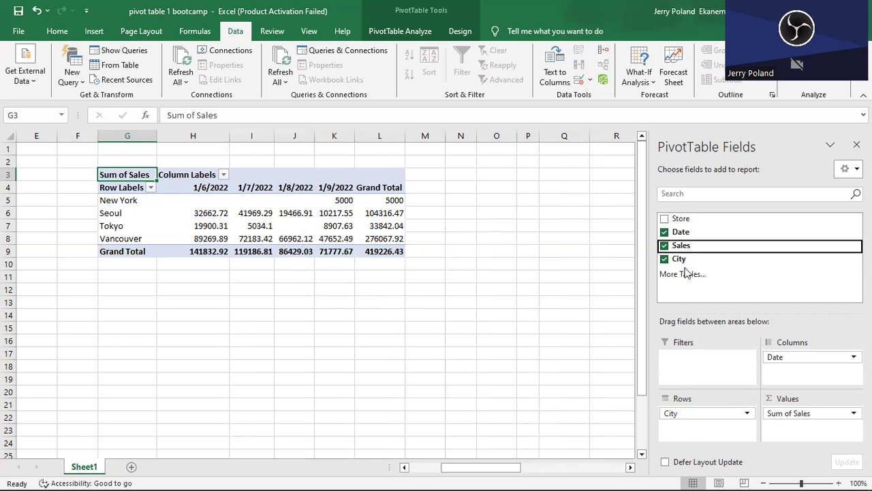
{"action": "left_click_drag", "start_coordinate": [683, 220], "coordinate": [709, 436]}
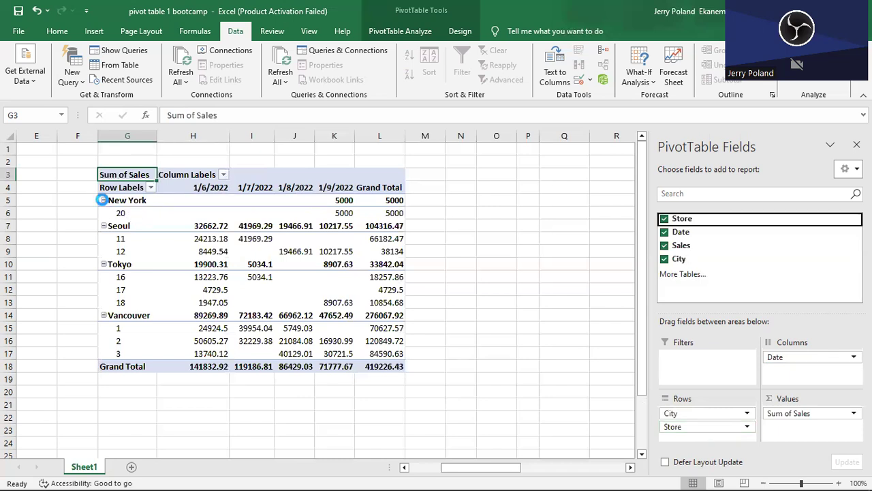
Collapse the New York, Seoul, Tokyo and Vancouver groups in the PivotTable to hide their store rows.
{"action": "left_click", "coordinate": [104, 201]}
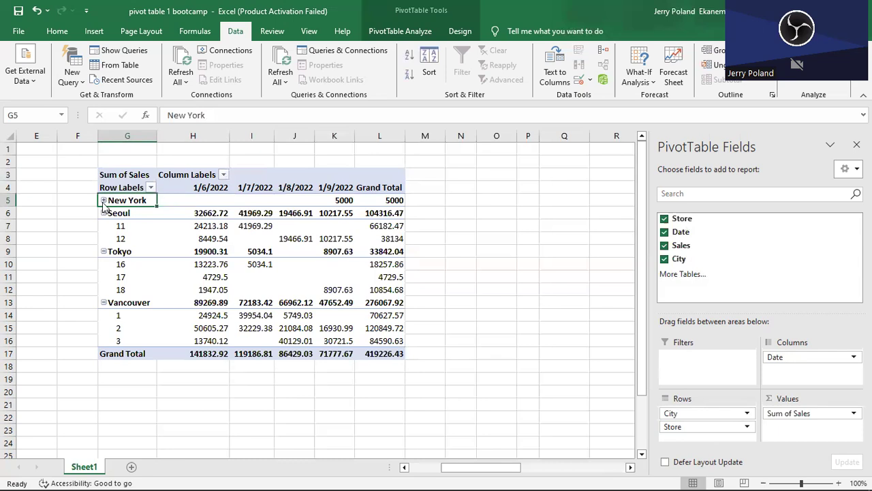
{"action": "left_click", "coordinate": [104, 201]}
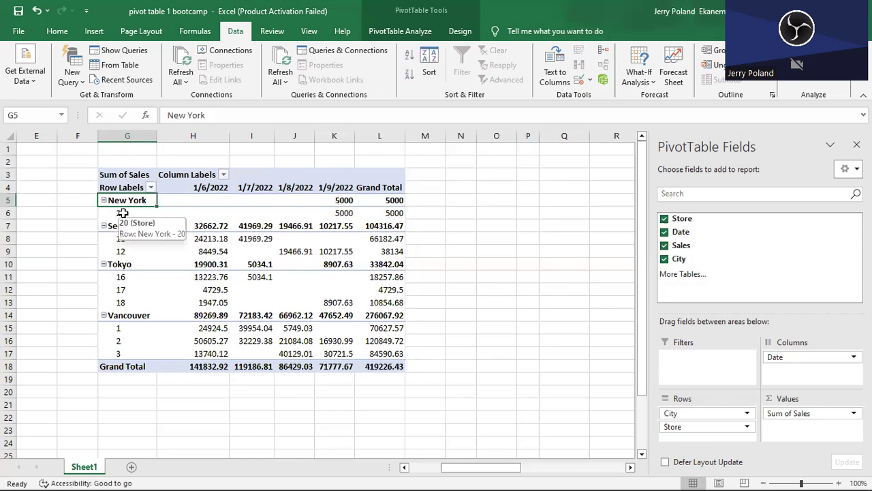
{"action": "left_click", "coordinate": [104, 200]}
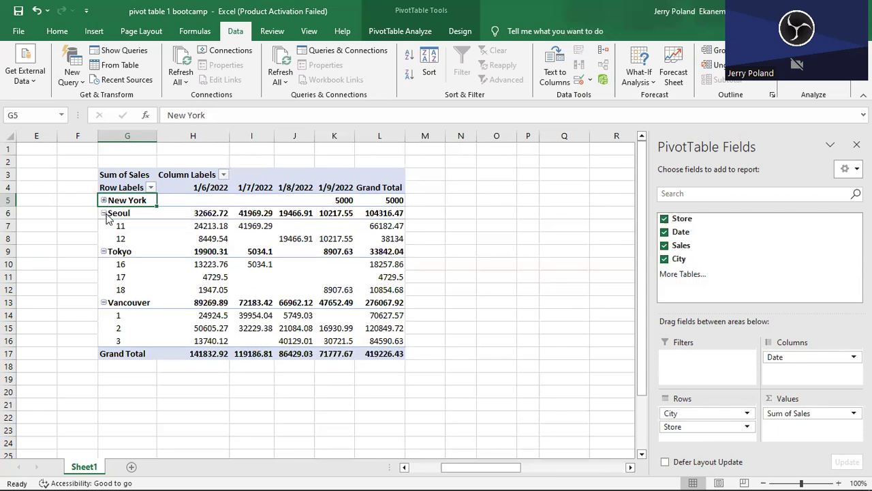
{"action": "left_click", "coordinate": [104, 213]}
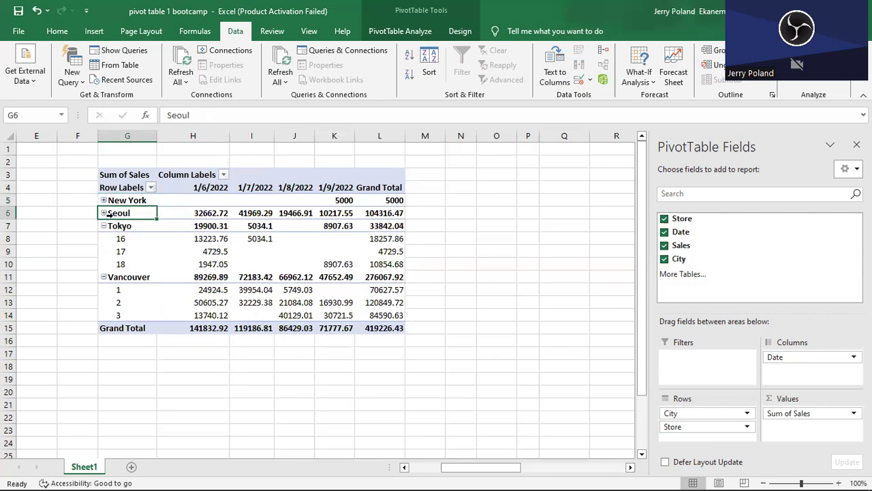
{"action": "left_click", "coordinate": [103, 213]}
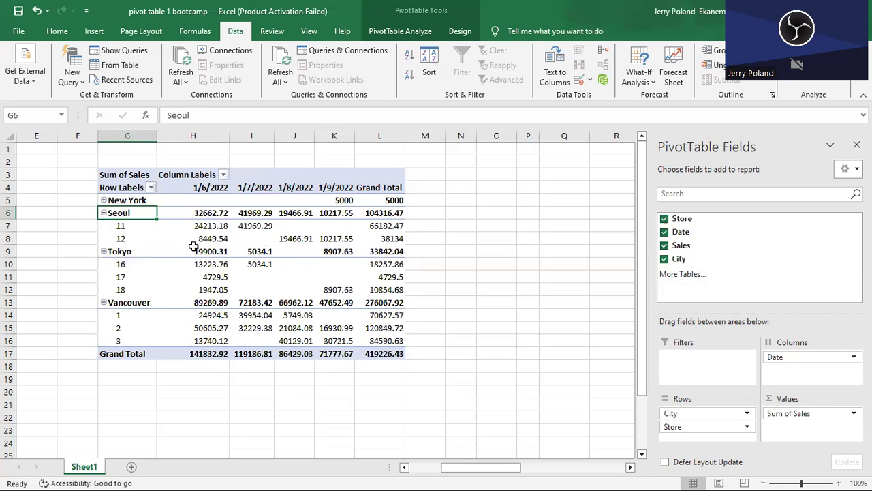
{"action": "left_click", "coordinate": [103, 213]}
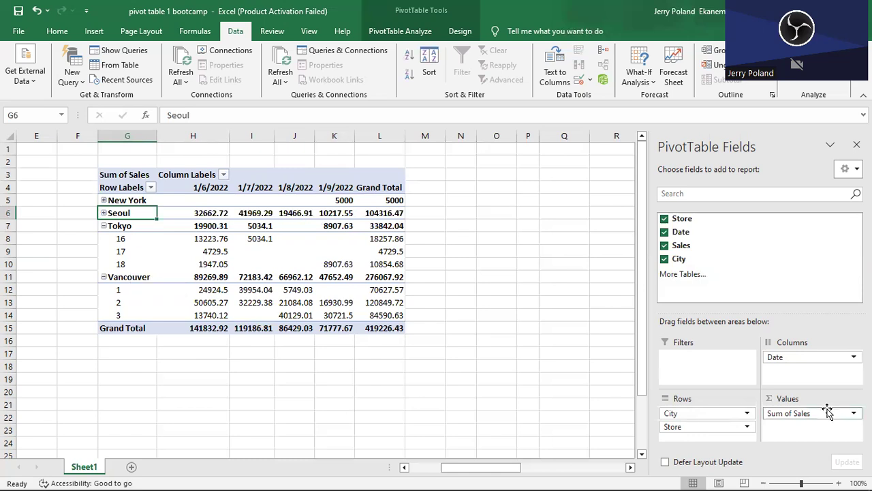
{"action": "left_click", "coordinate": [104, 227]}
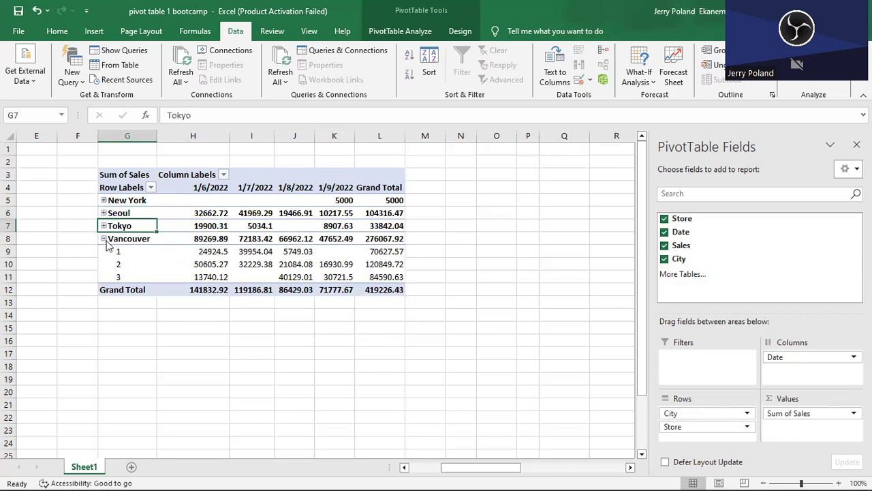
{"action": "left_click", "coordinate": [104, 239]}
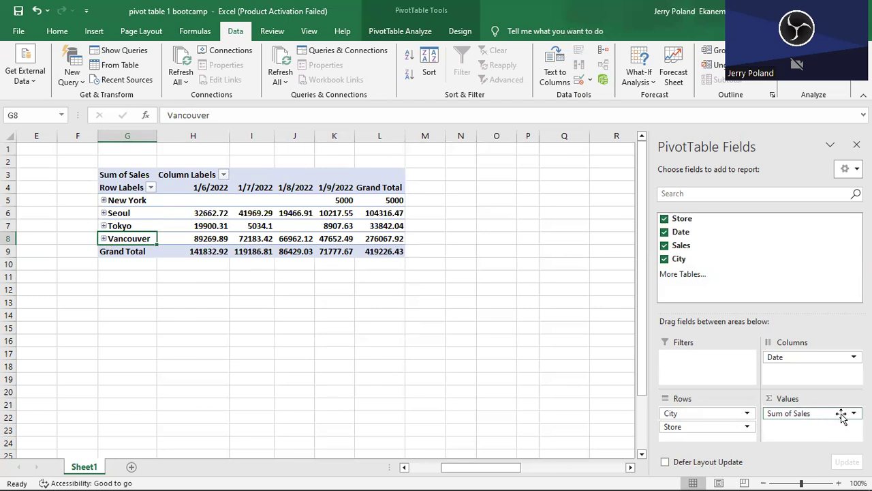
Change the Sales value field to be summarized by Count.
{"action": "left_click", "coordinate": [811, 413]}
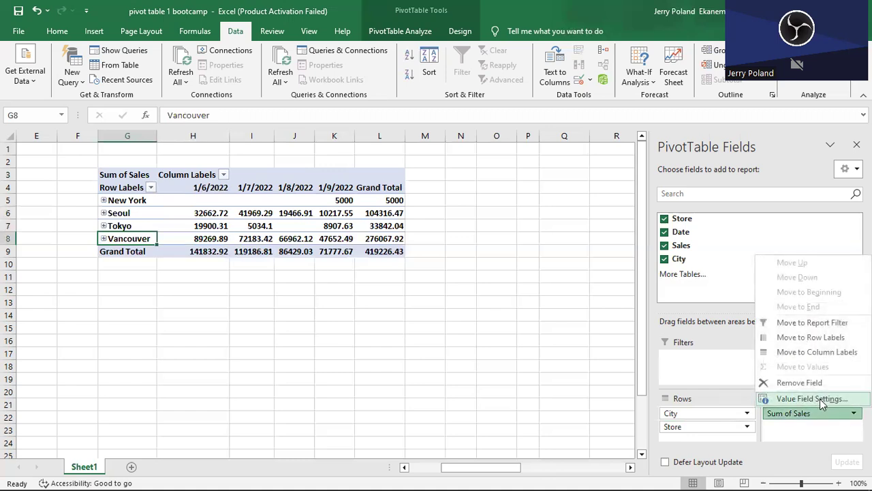
{"action": "left_click", "coordinate": [820, 399]}
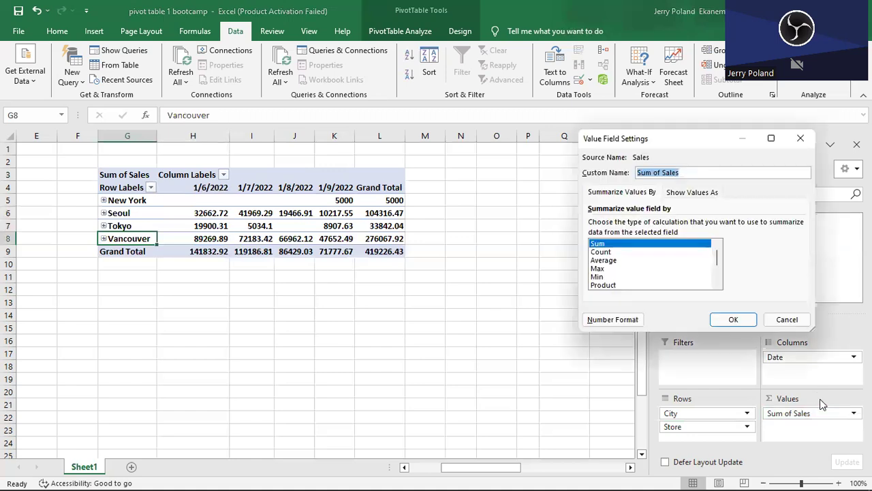
{"action": "left_click", "coordinate": [622, 252]}
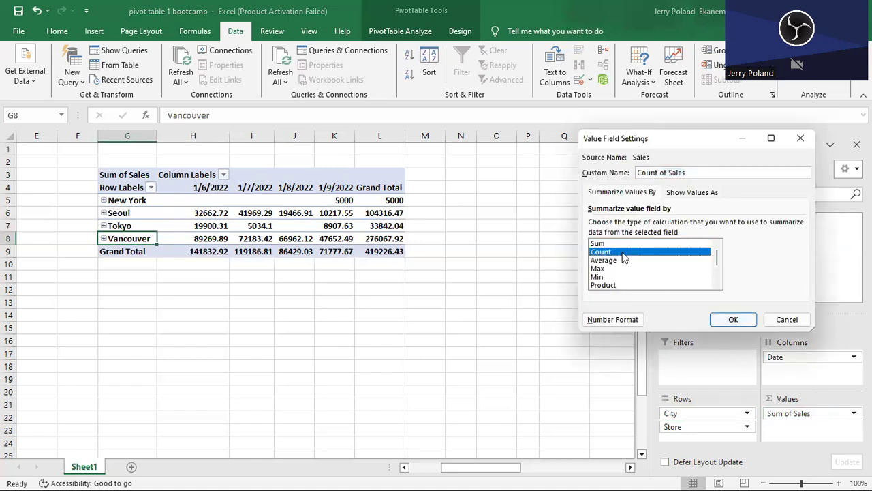
{"action": "left_click", "coordinate": [728, 324]}
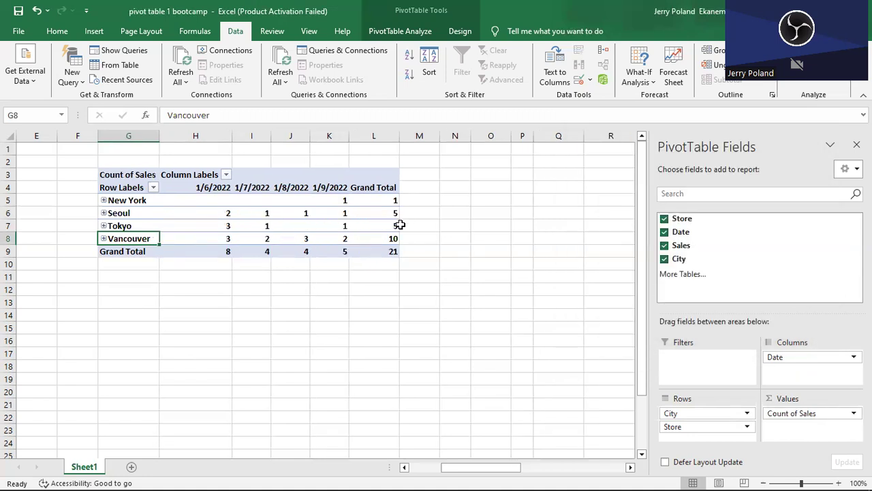
Change the Sales value field to be summarized by Average.
{"action": "left_click", "coordinate": [800, 415]}
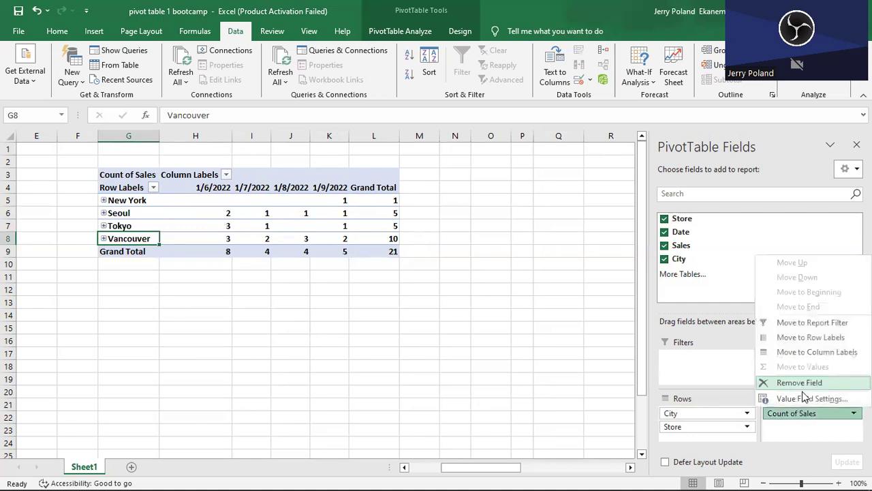
{"action": "left_click", "coordinate": [809, 398]}
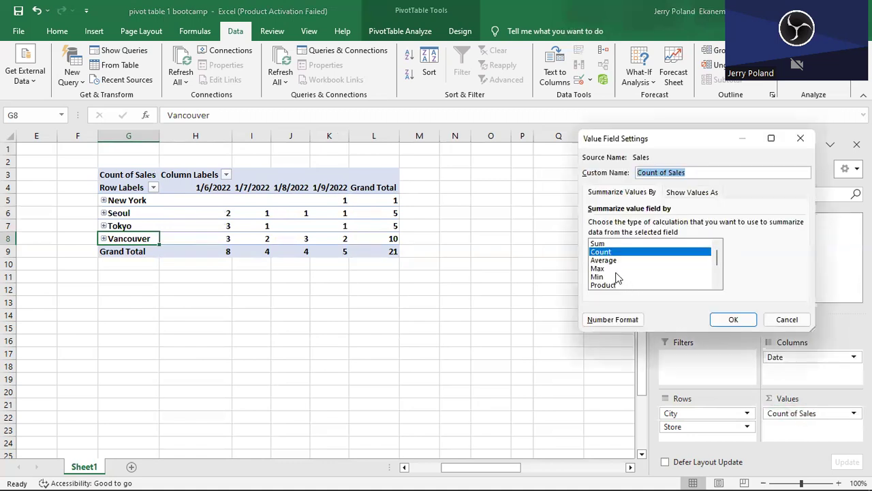
{"action": "left_click", "coordinate": [599, 269]}
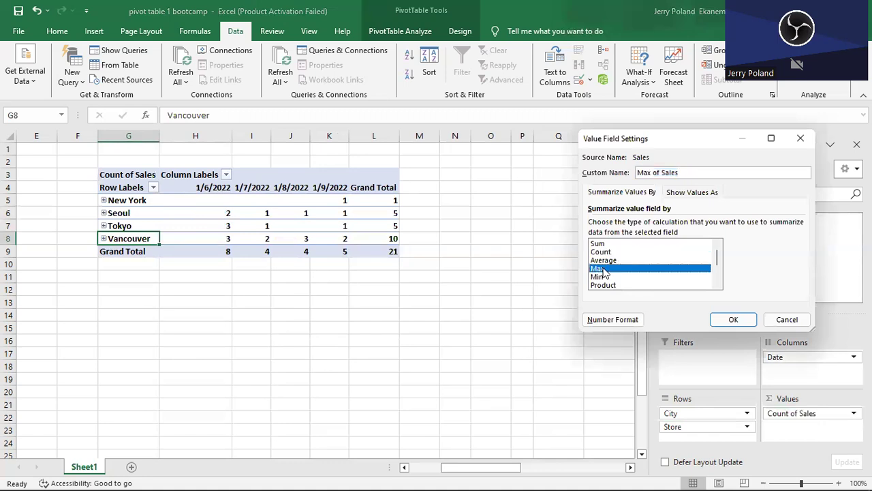
{"action": "left_click", "coordinate": [603, 277]}
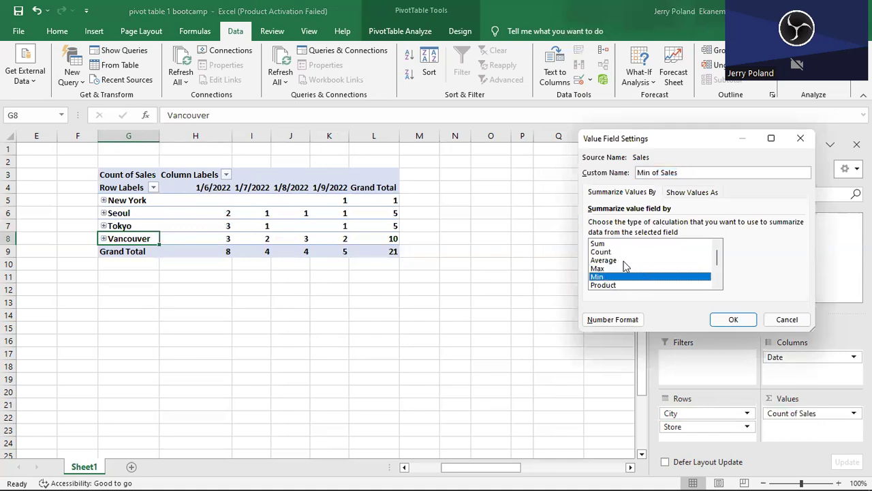
{"action": "left_click", "coordinate": [604, 261]}
{"action": "left_click", "coordinate": [733, 323]}
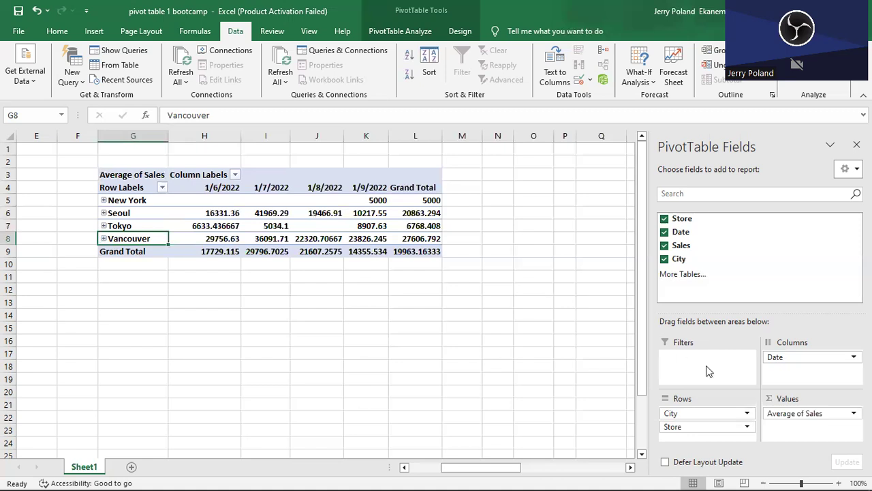
Move the Store field from the PivotTable rows to the report filter and filter the report to store 11.
{"action": "left_click_drag", "start_coordinate": [669, 428], "coordinate": [552, 383]}
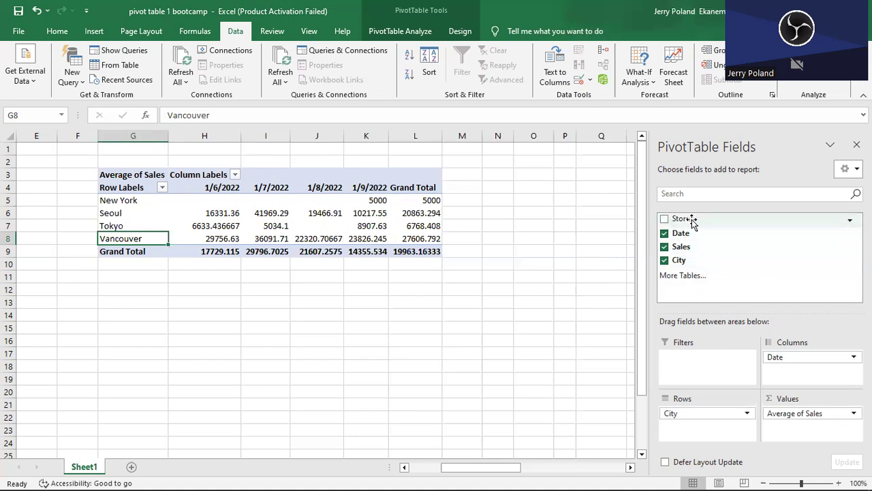
{"action": "left_click_drag", "start_coordinate": [692, 220], "coordinate": [692, 360]}
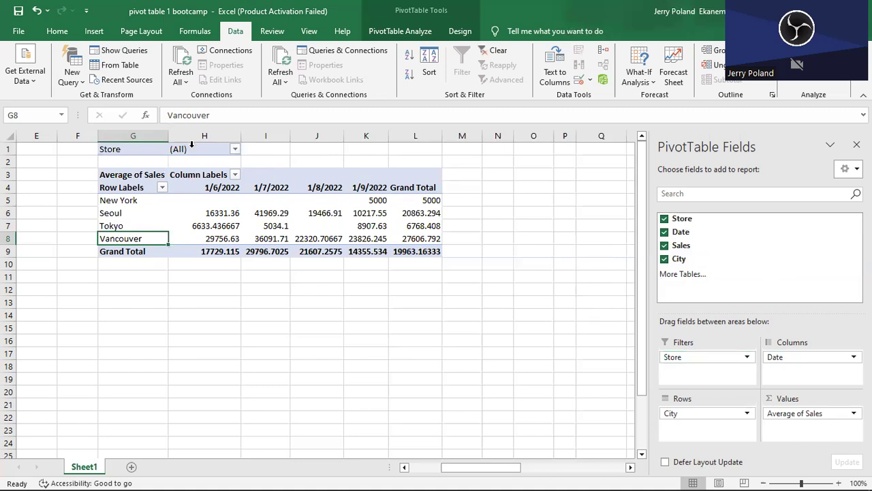
{"action": "left_click", "coordinate": [235, 148]}
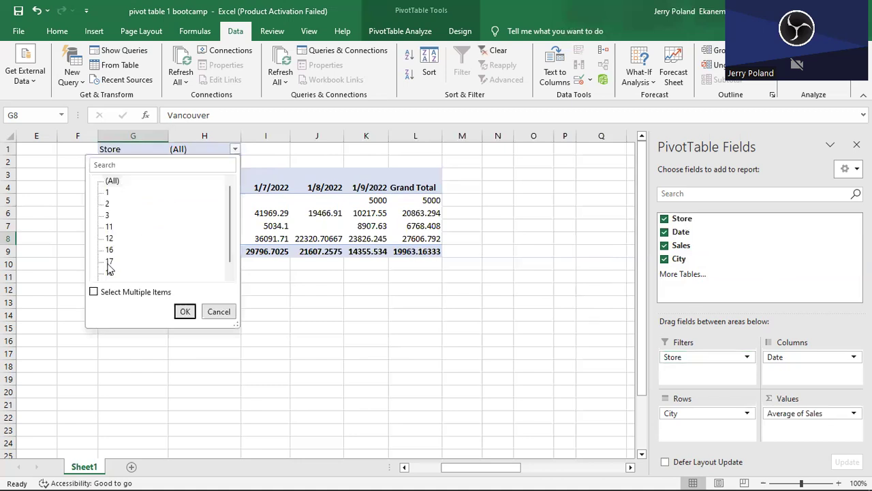
{"action": "left_click", "coordinate": [110, 227]}
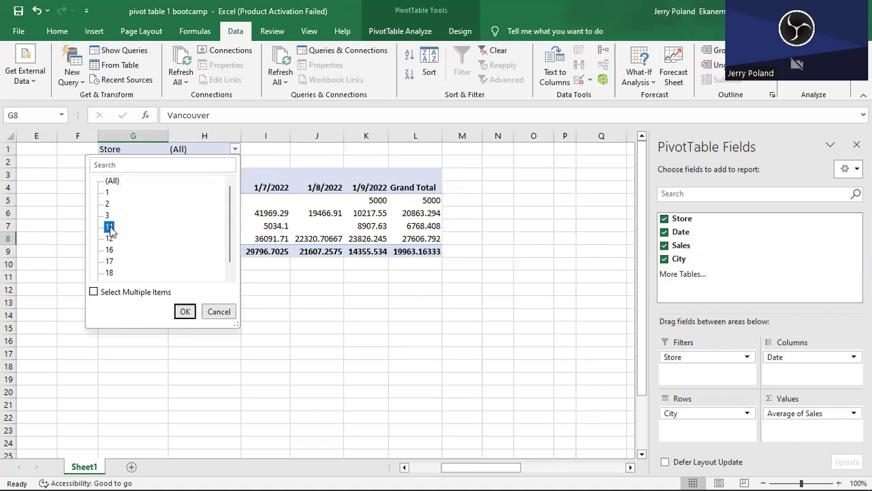
{"action": "left_click", "coordinate": [185, 311]}
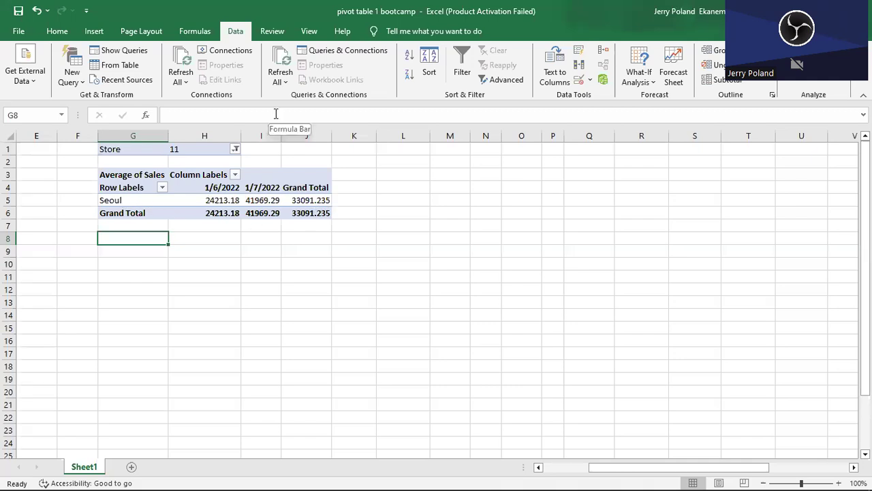
Remove the Store filter field from the PivotTable.
{"action": "left_click", "coordinate": [185, 178]}
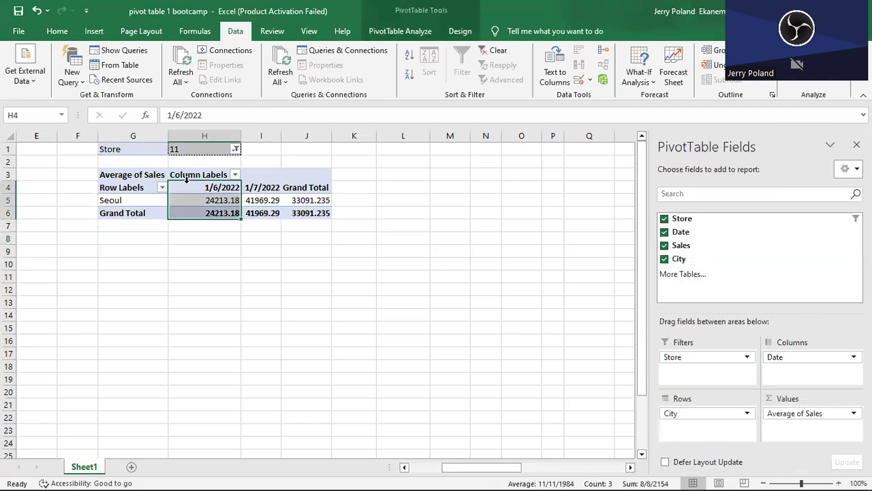
{"action": "left_click_drag", "start_coordinate": [682, 356], "coordinate": [563, 296]}
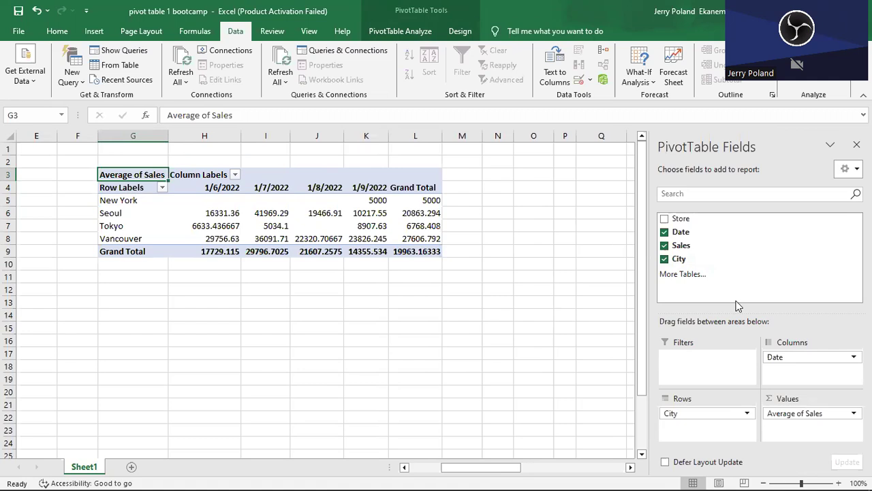
Sort the city row labels in the PivotTable from A to Z.
{"action": "left_click", "coordinate": [130, 203]}
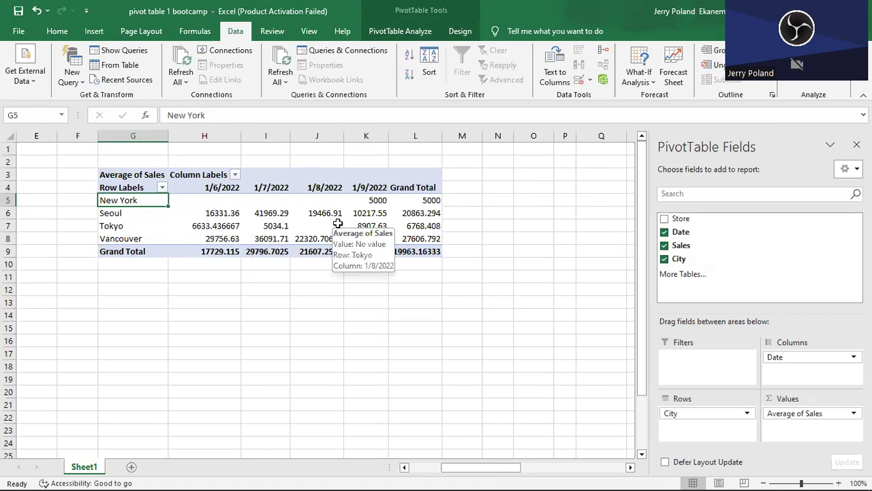
{"action": "right_click", "coordinate": [147, 199]}
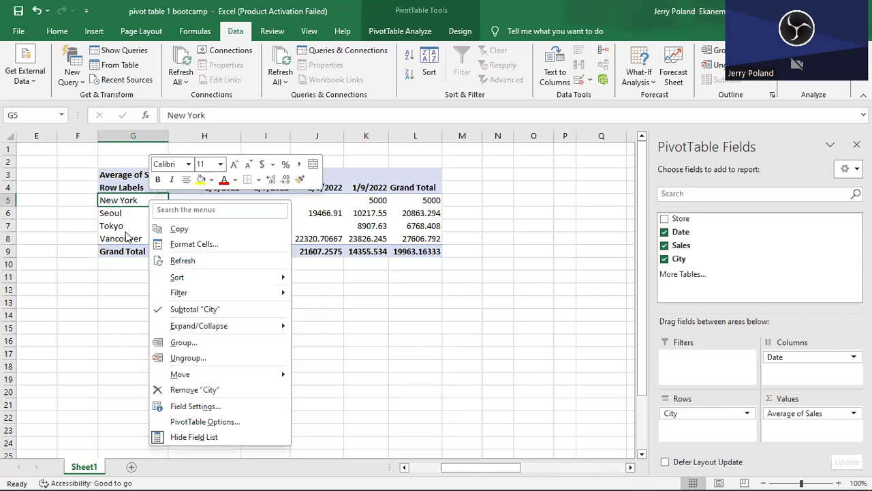
{"action": "mouse_move", "coordinate": [235, 279]}
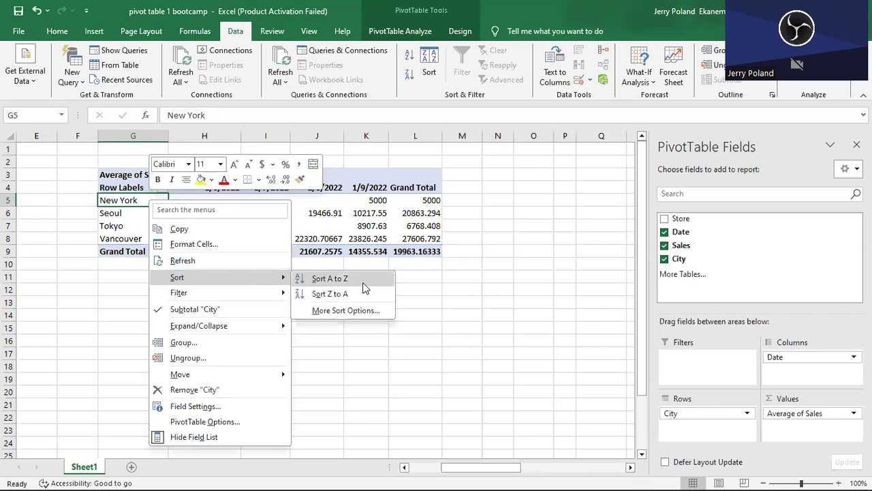
{"action": "left_click", "coordinate": [358, 278]}
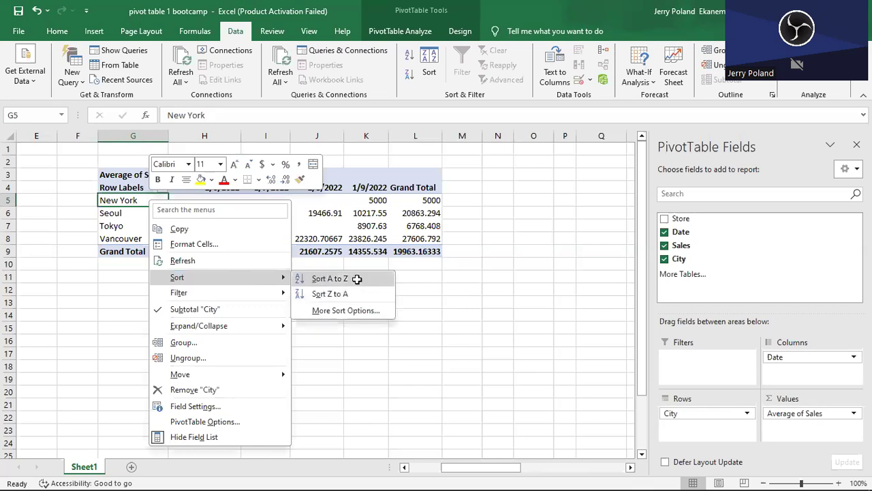
Sort the city row labels from Z to A, and undo that sort.
{"action": "right_click", "coordinate": [143, 202]}
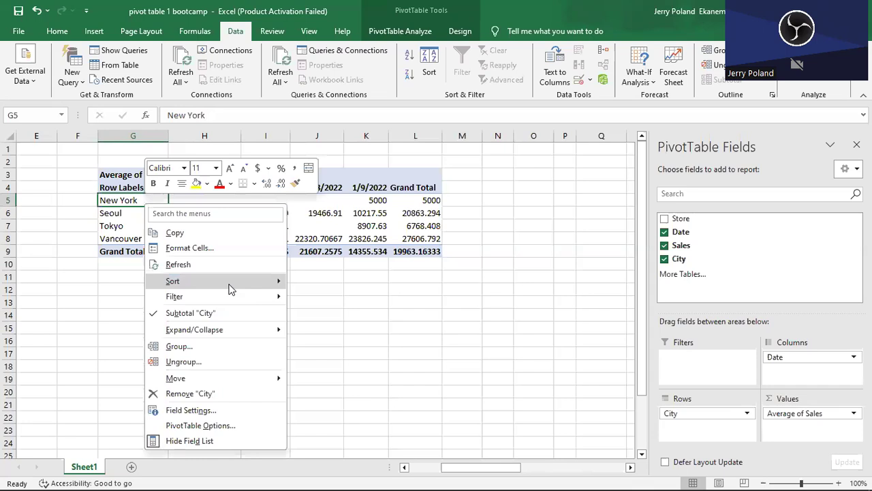
{"action": "mouse_move", "coordinate": [230, 285]}
{"action": "left_click", "coordinate": [348, 297]}
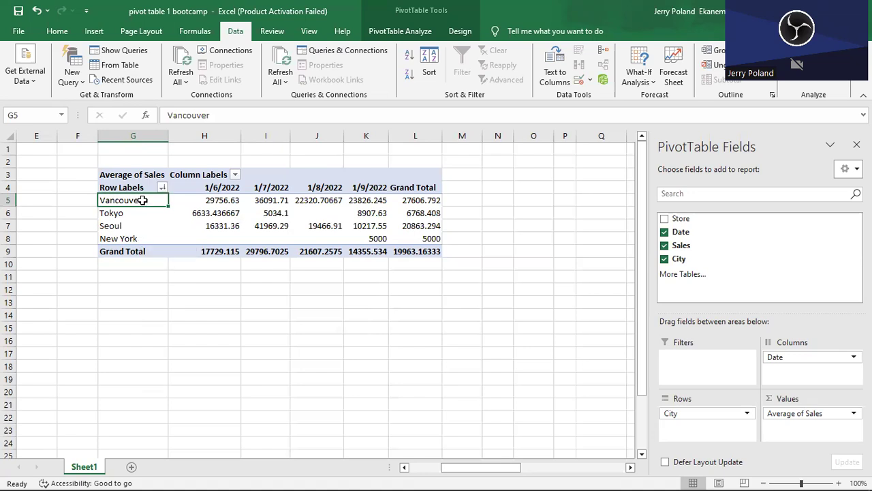
{"action": "key", "text": "ctrl+z"}
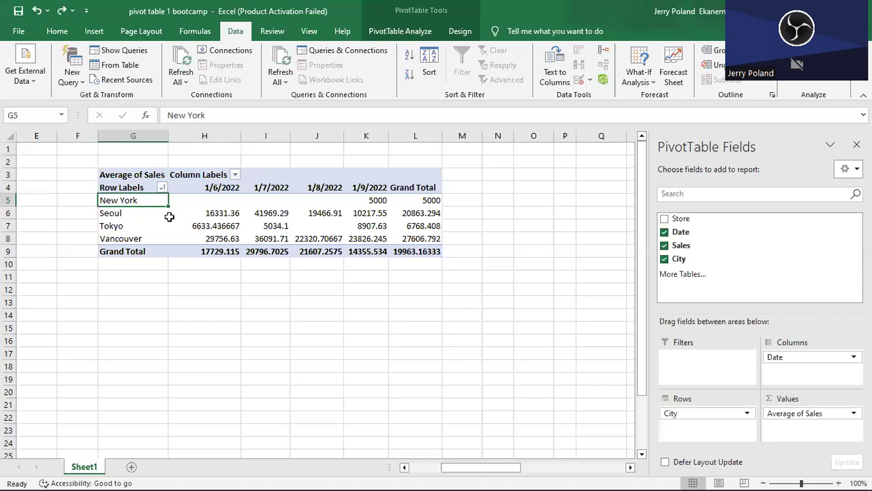
Sort the cities by their 1/6/2022 average sales from smallest to largest.
{"action": "left_click", "coordinate": [203, 202]}
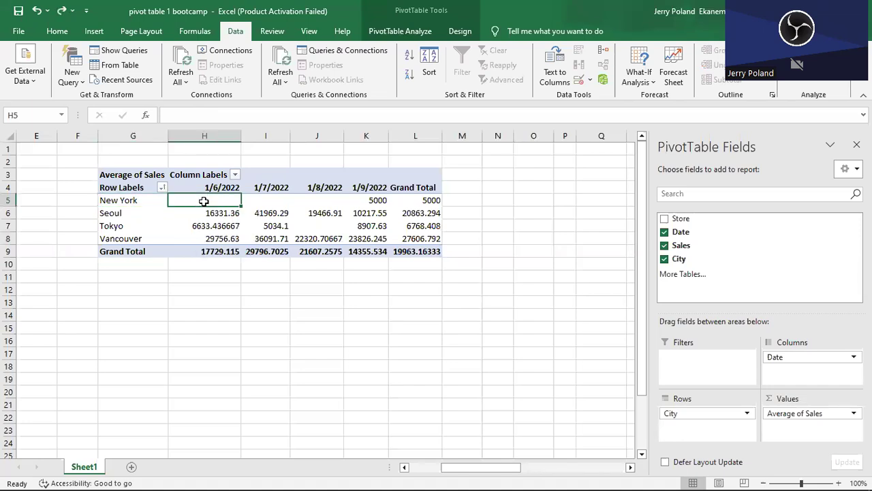
{"action": "right_click", "coordinate": [203, 202]}
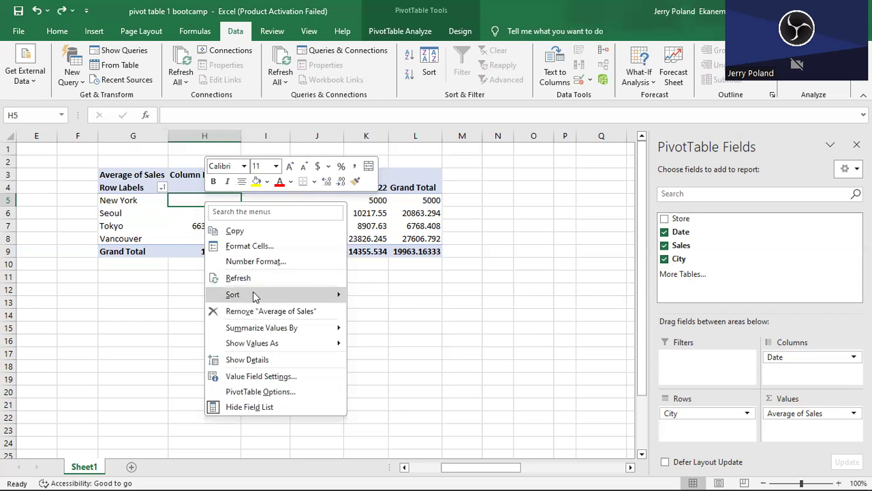
{"action": "mouse_move", "coordinate": [253, 295]}
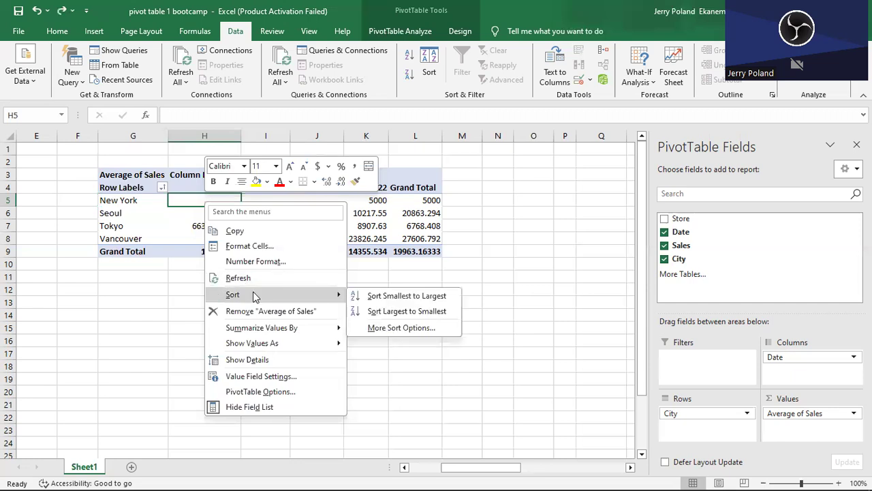
{"action": "left_click", "coordinate": [372, 296]}
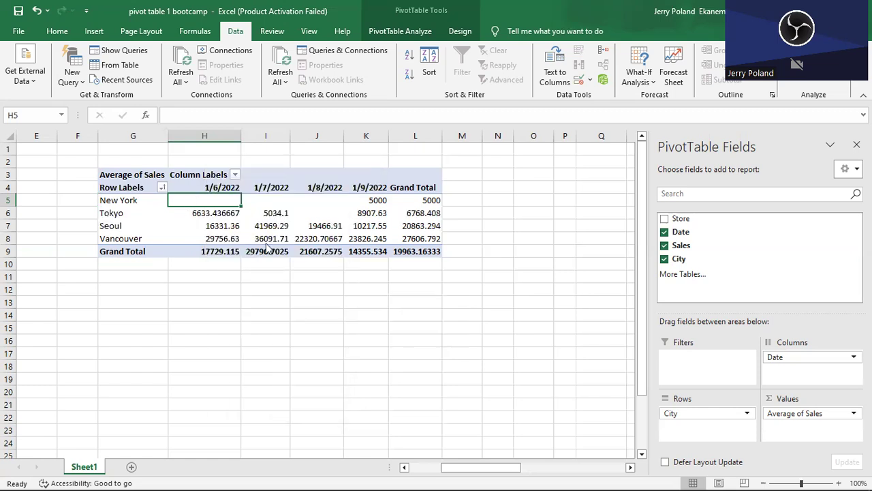
Sort the cities by their 1/6/2022 average sales from largest to smallest.
{"action": "right_click", "coordinate": [197, 201]}
{"action": "mouse_move", "coordinate": [285, 295]}
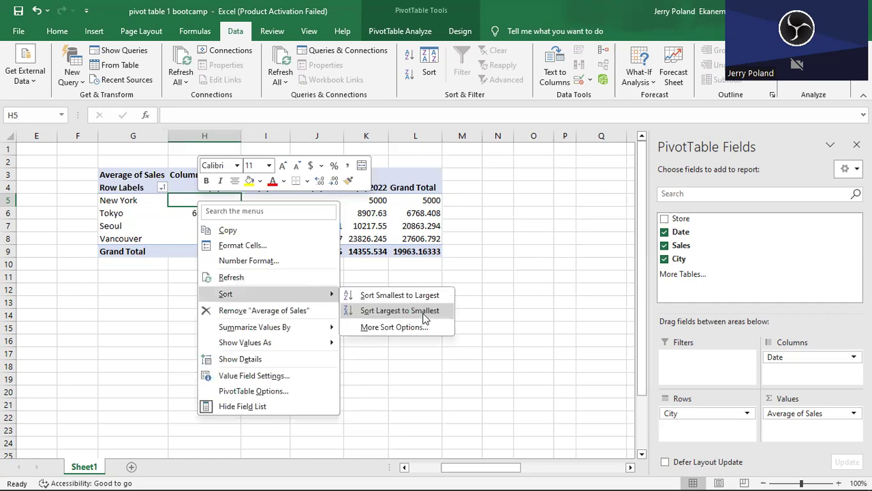
{"action": "left_click", "coordinate": [422, 311]}
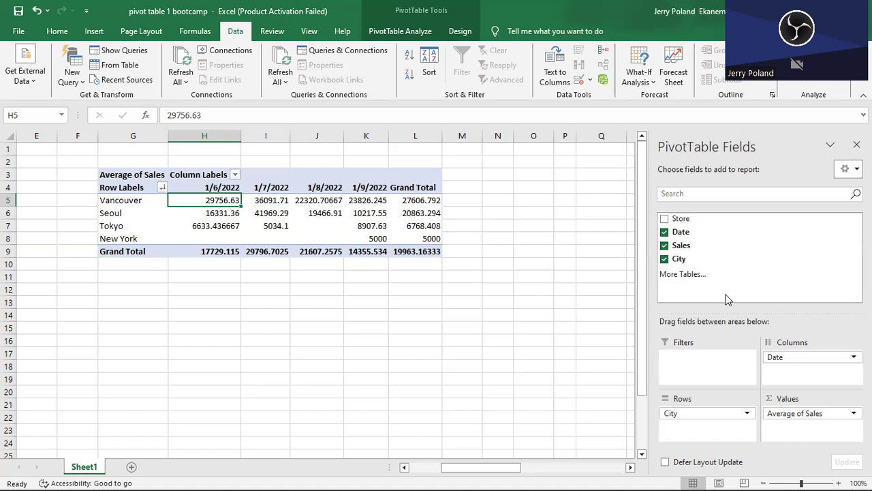
Remove the City, Sales and Date fields to empty the PivotTable.
{"action": "left_click", "coordinate": [664, 260]}
{"action": "left_click", "coordinate": [664, 246]}
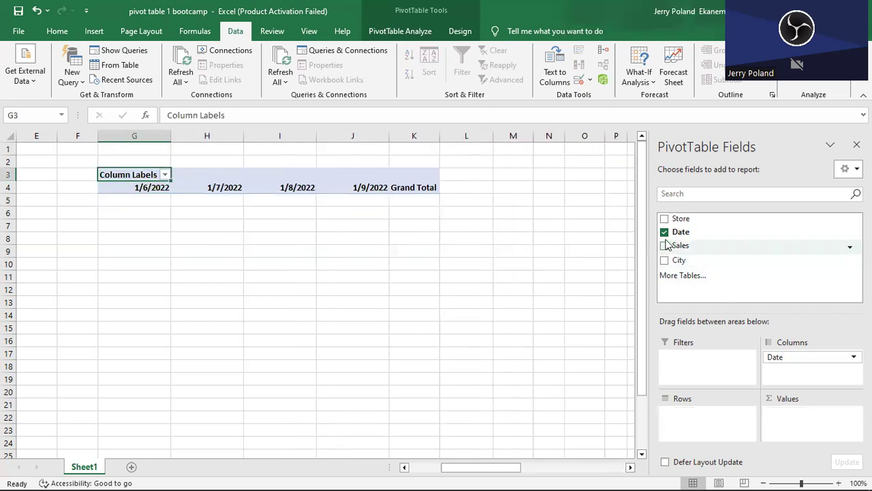
{"action": "left_click", "coordinate": [664, 233]}
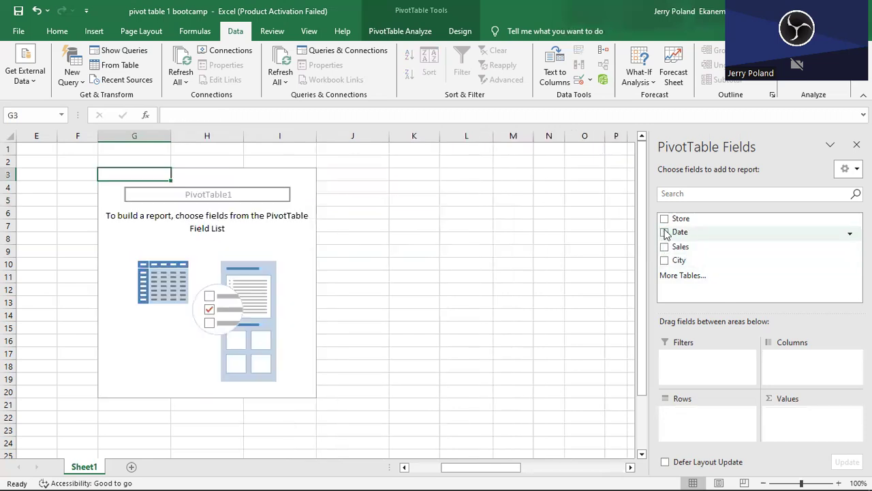
Add Date to the PivotTable rows and try to change the 1/6/2022 label cell directly on the sheet.
{"action": "left_click", "coordinate": [665, 233]}
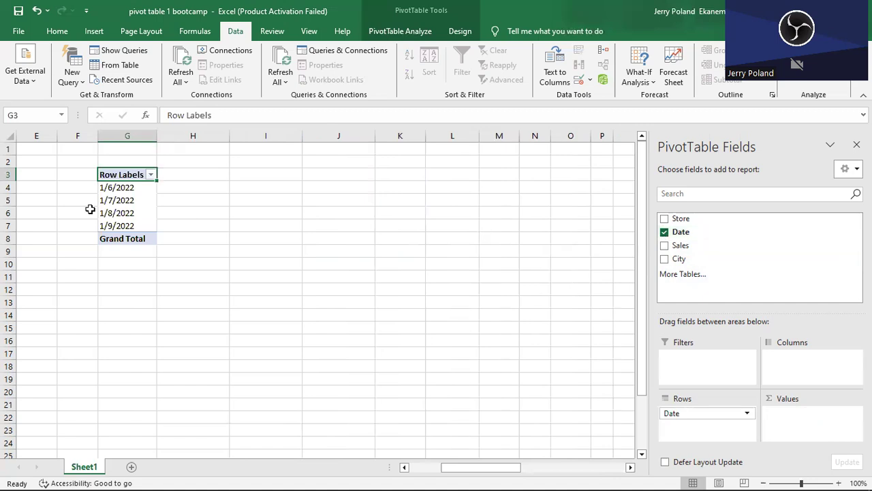
{"action": "left_click_drag", "start_coordinate": [467, 470], "coordinate": [437, 475]}
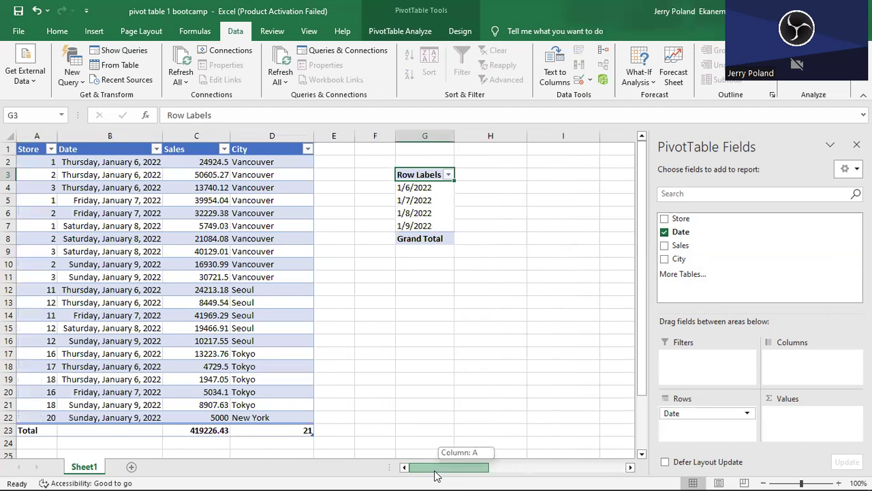
{"action": "left_click", "coordinate": [429, 189]}
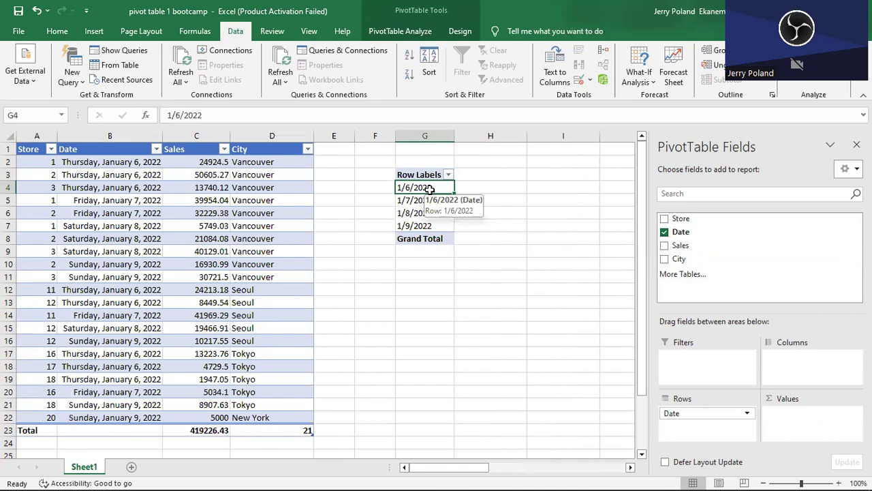
{"action": "left_click_drag", "start_coordinate": [430, 190], "coordinate": [431, 195]}
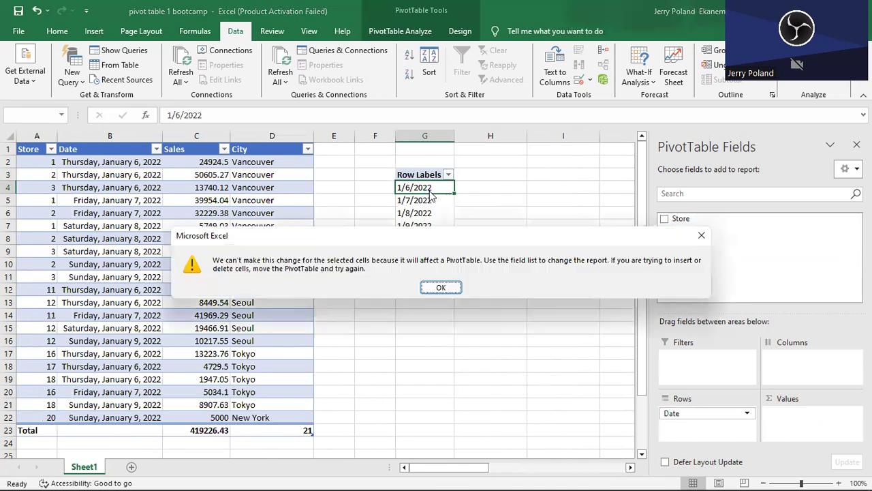
{"action": "left_click", "coordinate": [440, 289]}
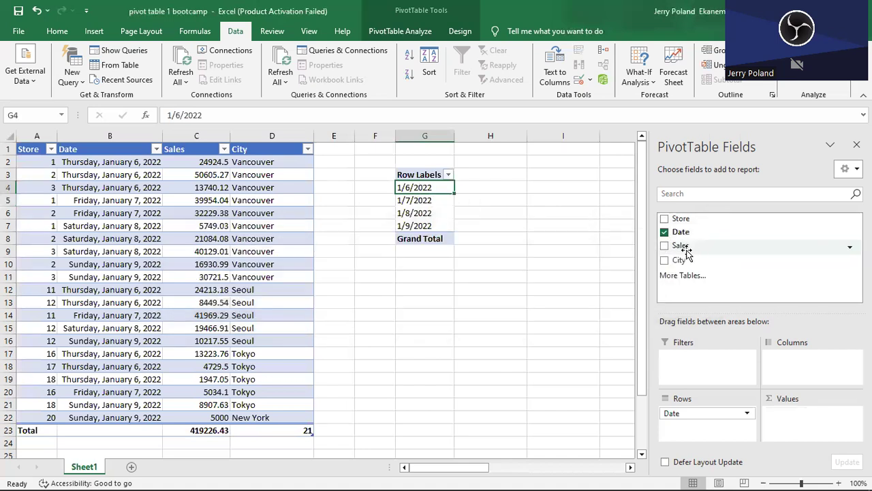
Replace Date with the sum of Sales as the only PivotTable field and try to change its value cell directly.
{"action": "left_click", "coordinate": [664, 232]}
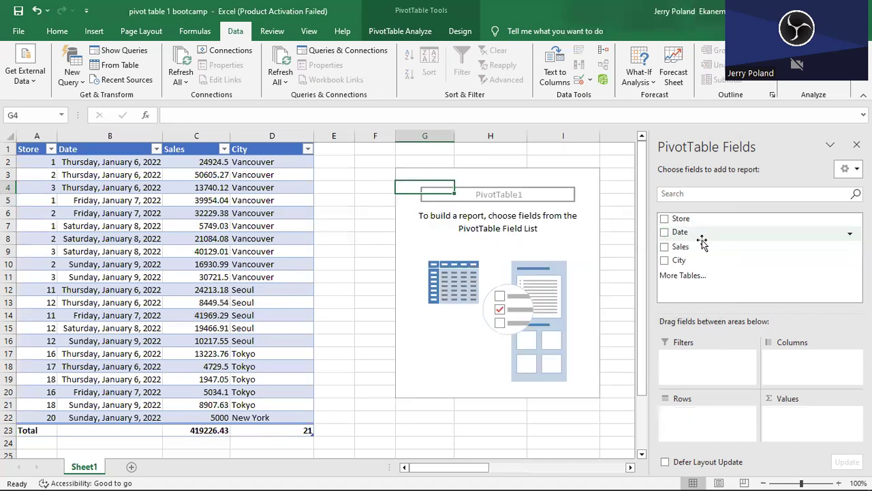
{"action": "left_click", "coordinate": [665, 246]}
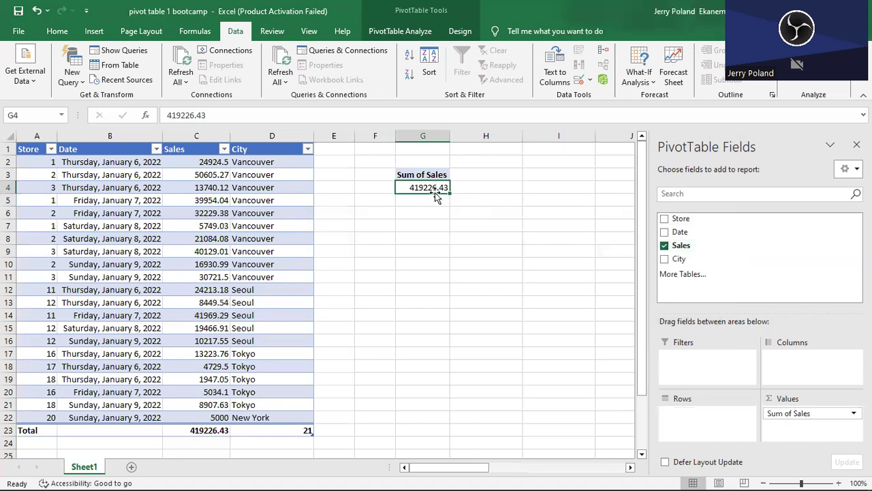
{"action": "left_click_drag", "start_coordinate": [434, 193], "coordinate": [438, 205]}
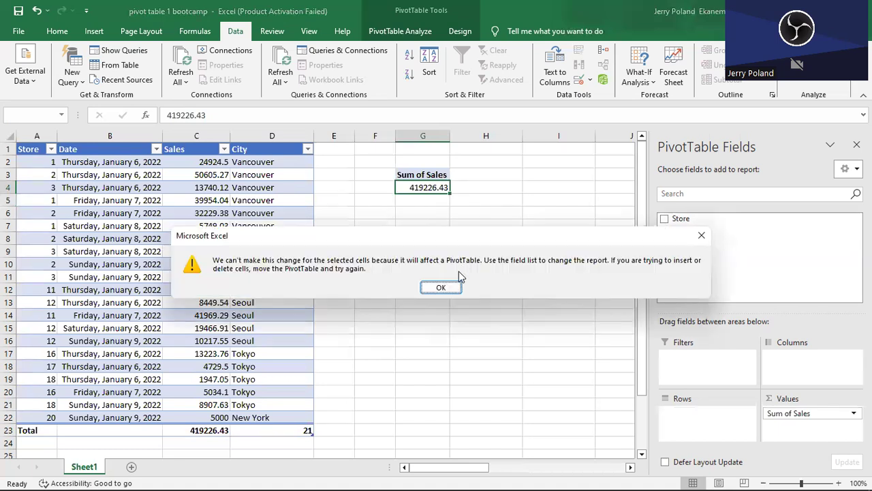
{"action": "left_click", "coordinate": [450, 288]}
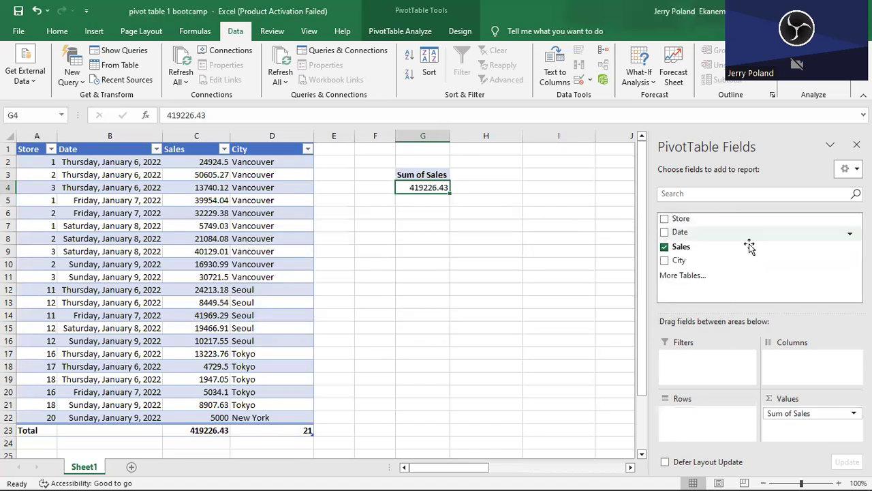
Add City to the PivotTable rows and remove the sum of Sales from its values.
{"action": "left_click", "coordinate": [665, 260]}
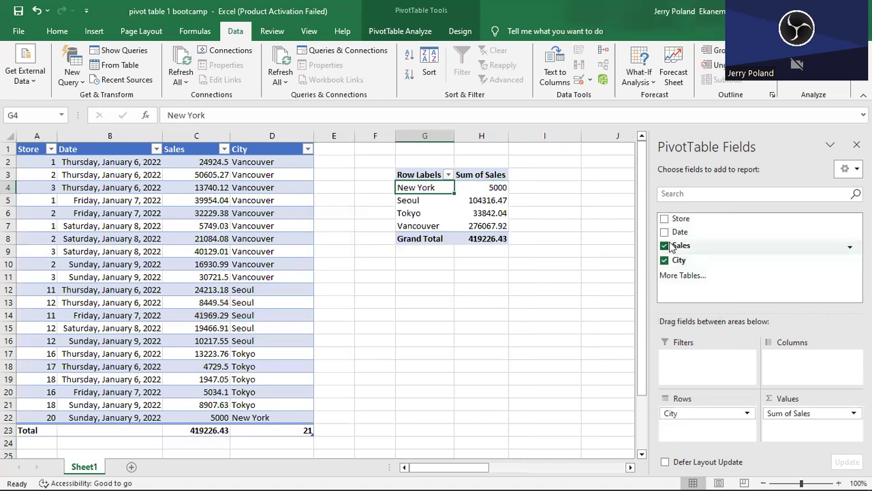
{"action": "left_click_drag", "start_coordinate": [777, 413], "coordinate": [551, 384]}
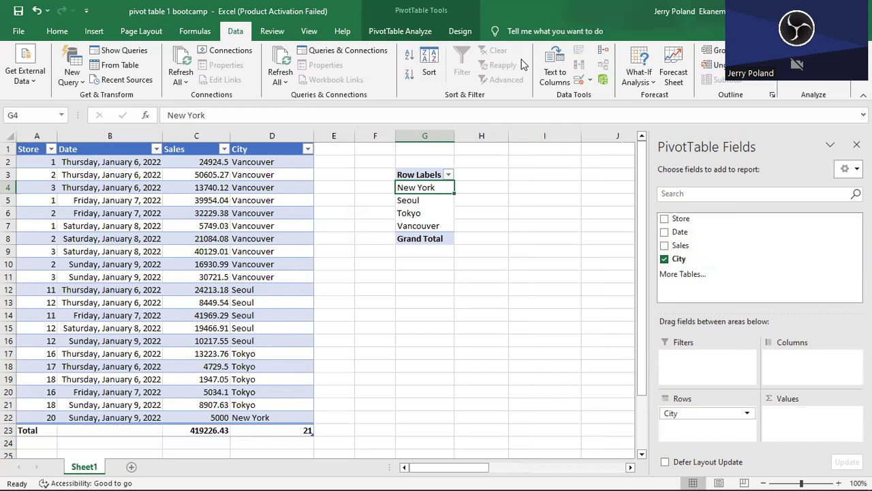
Select the entire PivotTable and delete it from the sheet, leaving only the source sales table.
{"action": "left_click", "coordinate": [411, 33]}
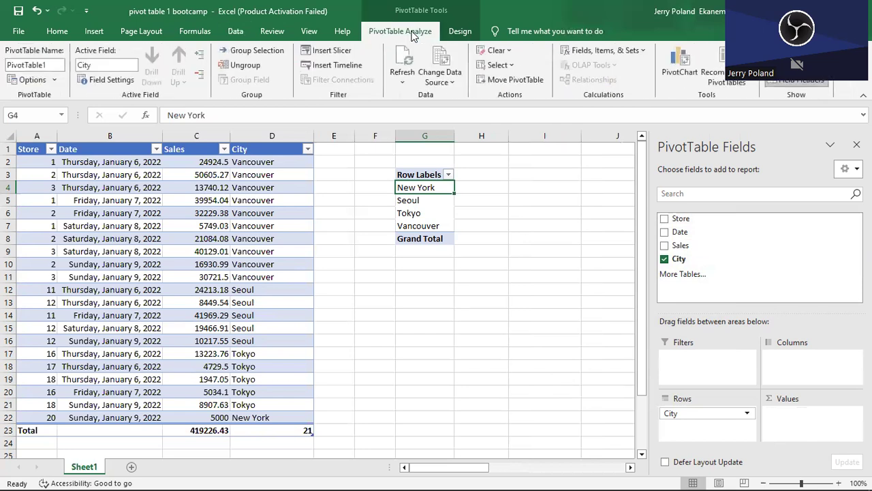
{"action": "left_click", "coordinate": [511, 67]}
{"action": "left_click", "coordinate": [525, 126]}
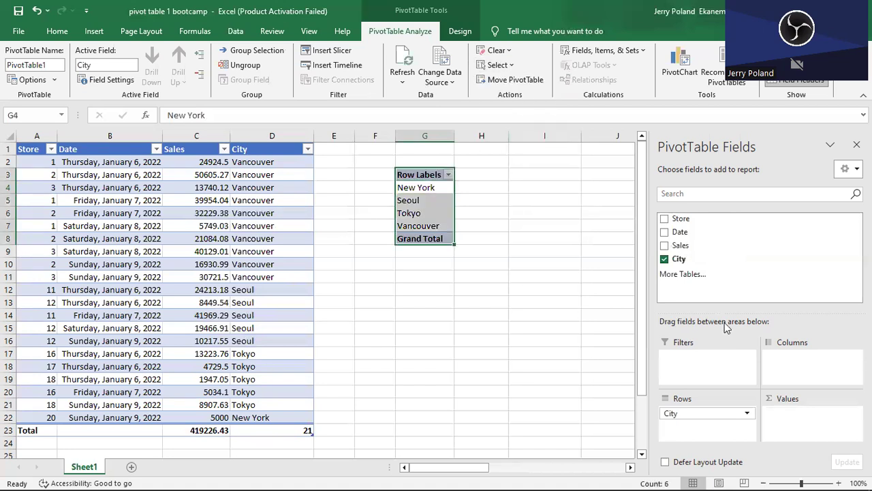
{"action": "key", "text": "Delete"}
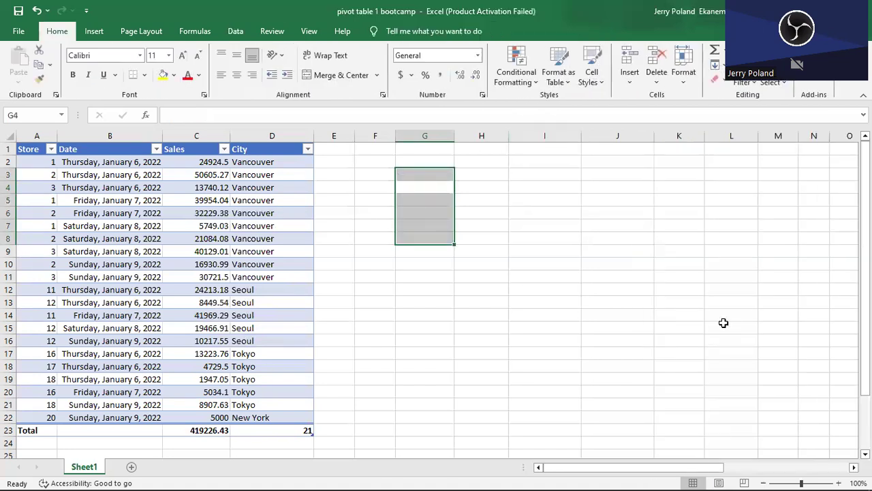
{"action": "left_click", "coordinate": [536, 279]}
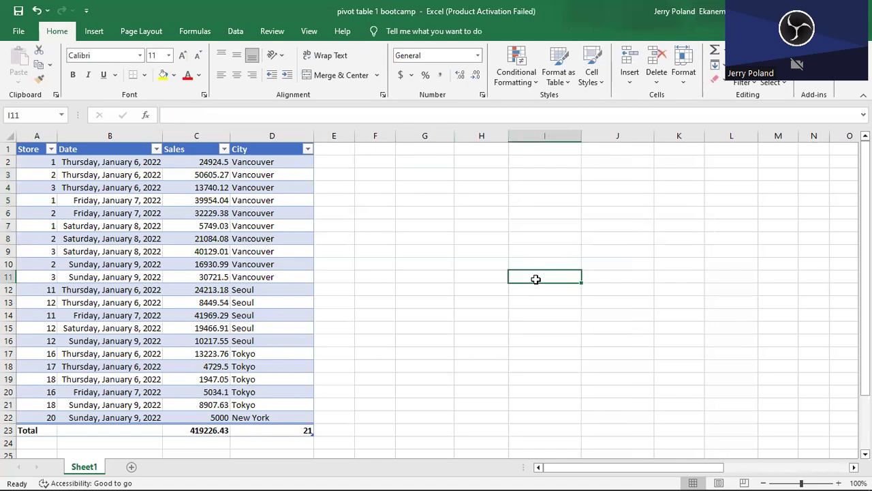